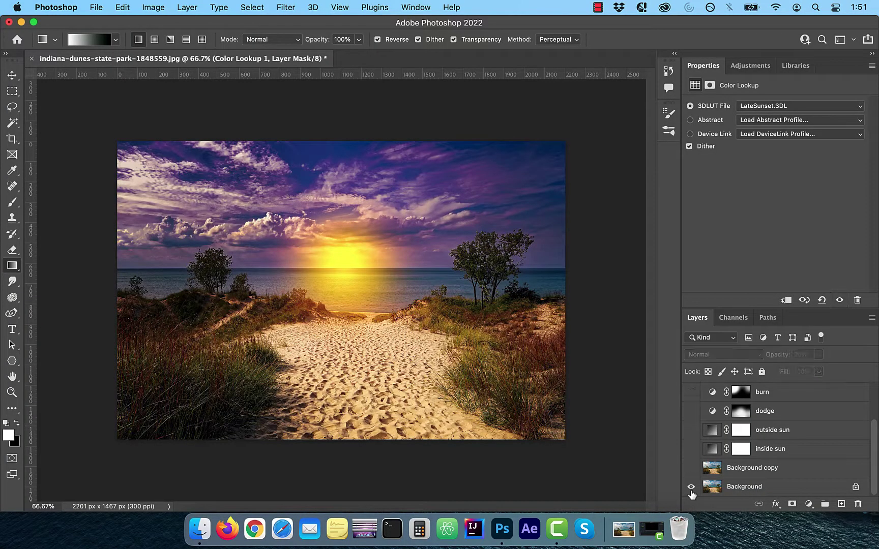
alt+click(690, 486)
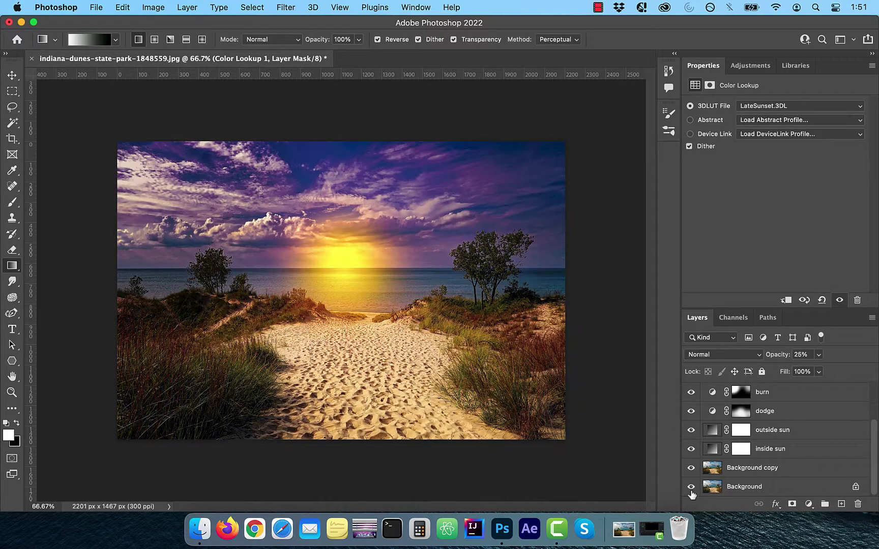
Toggle the edit layers off and on to compare against the original photo
alt+click(690, 488)
alt+click(691, 489)
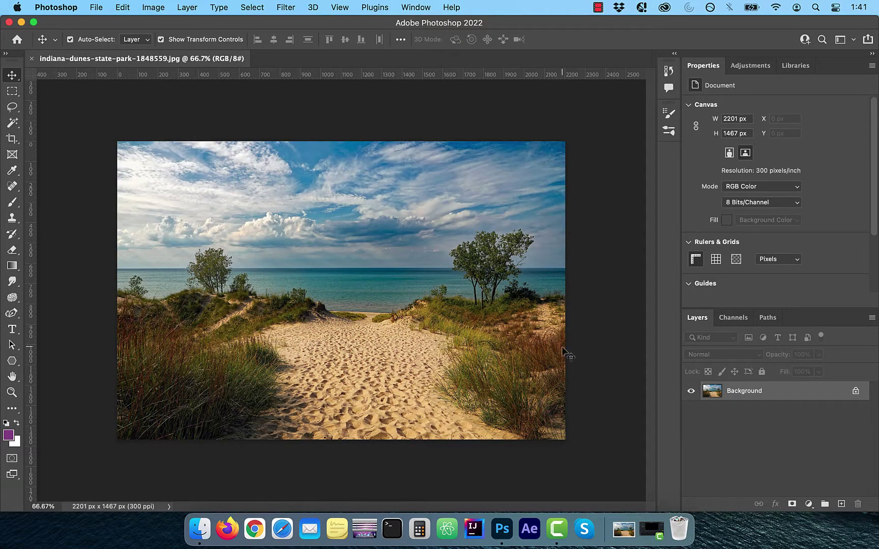
Duplicate the Background layer and add a radial Gradient Fill layer
drag(749, 395, 843, 504)
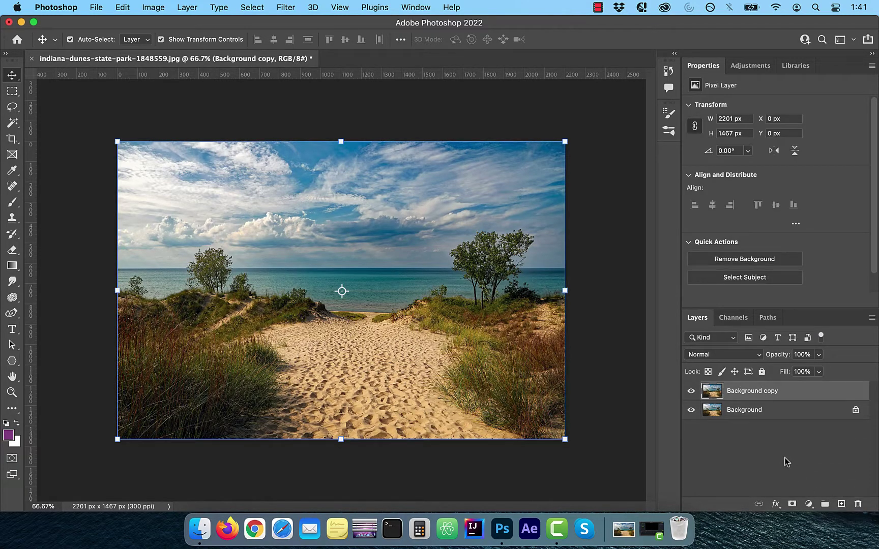
click(808, 504)
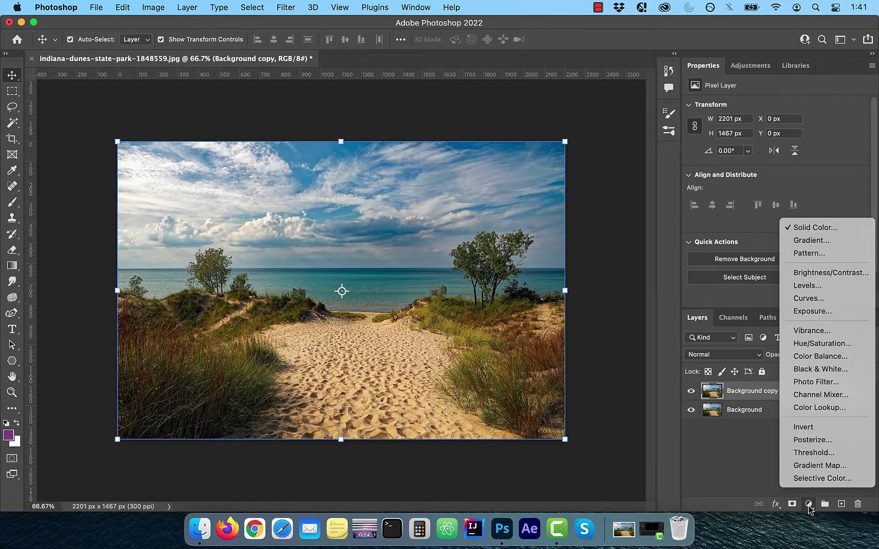
click(812, 240)
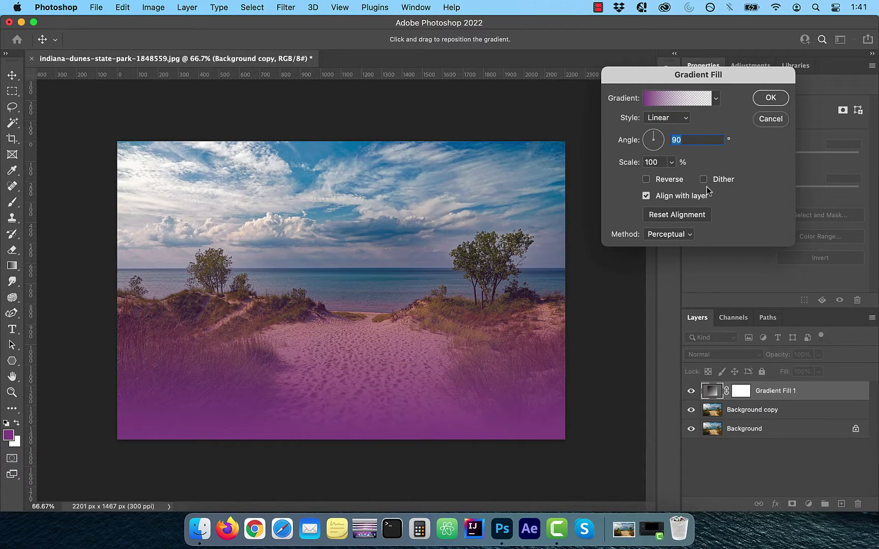
click(684, 118)
click(663, 130)
click(654, 100)
Apply the Foreground to Transparent preset and set the left stop to yellow RGB 255/200/0
click(528, 111)
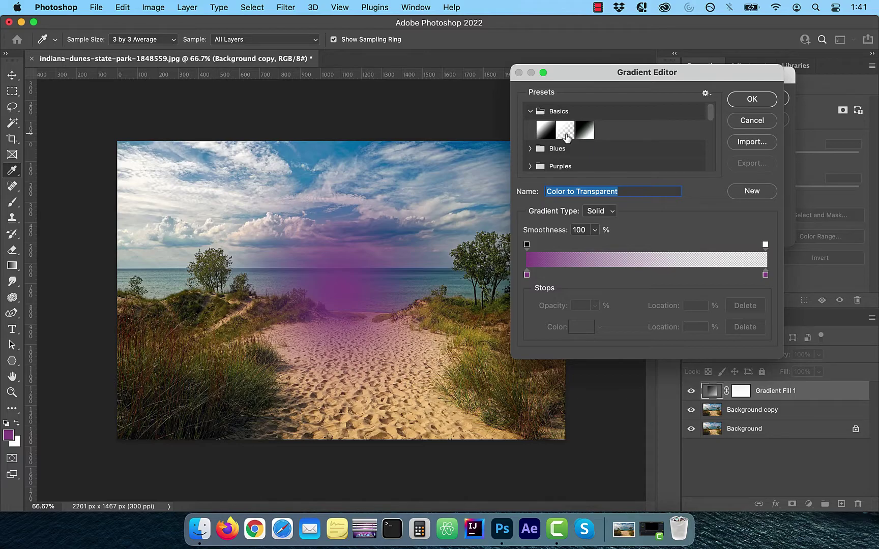
click(565, 130)
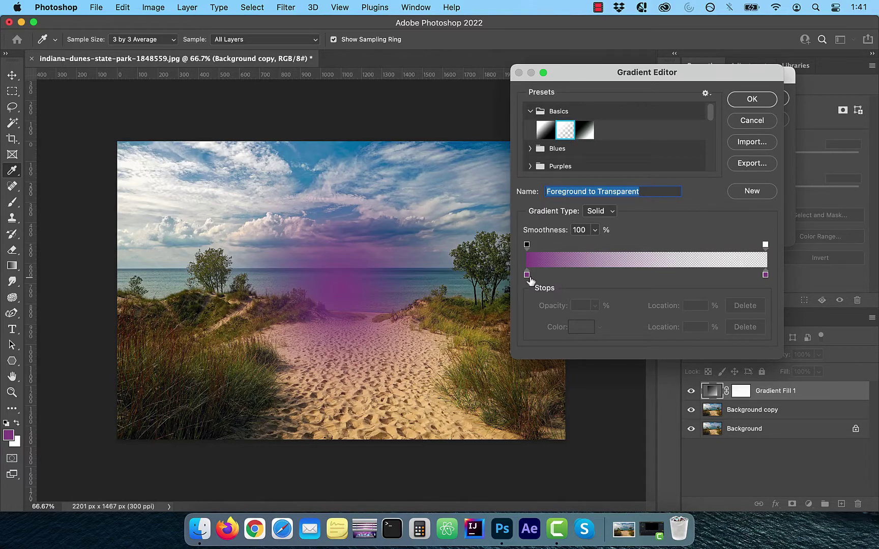
click(527, 275)
click(581, 327)
mouse_move(611, 152)
mouse_down()
mouse_move(585, 127)
mouse_move(606, 118)
mouse_move(553, 125)
mouse_move(553, 149)
mouse_up()
click(765, 214)
text(255)
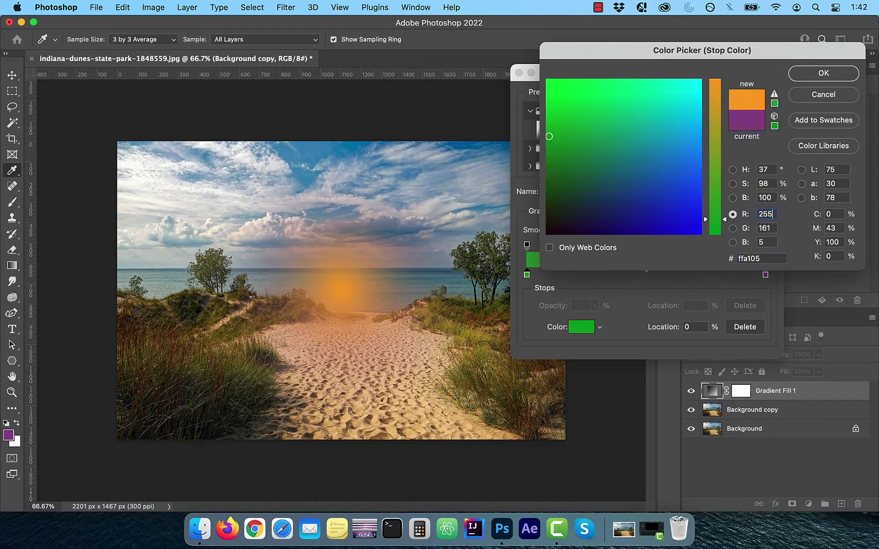
click(765, 242)
text(0)
click(765, 228)
text(200)
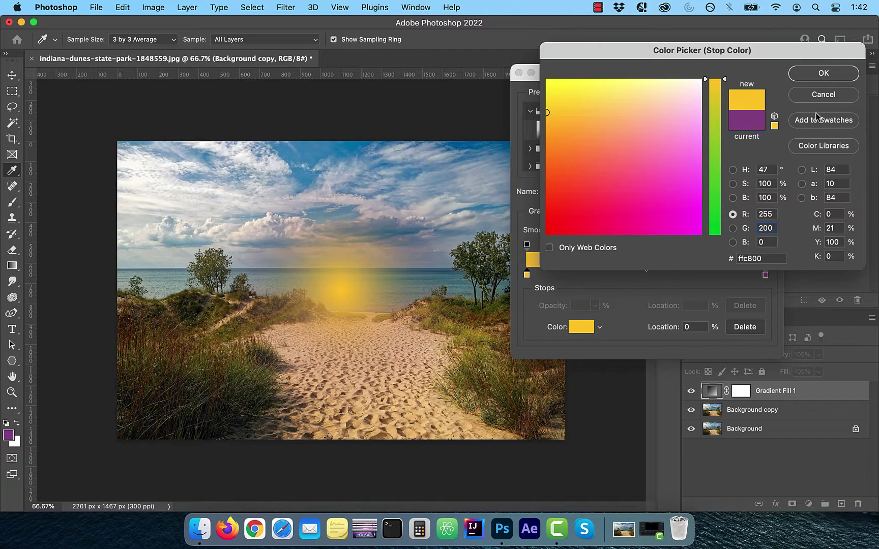
key(Return)
Set the gradient's right stop to a salmon orange (ff751f)
double_click(764, 275)
click(765, 214)
text(255)
click(765, 242)
click(566, 163)
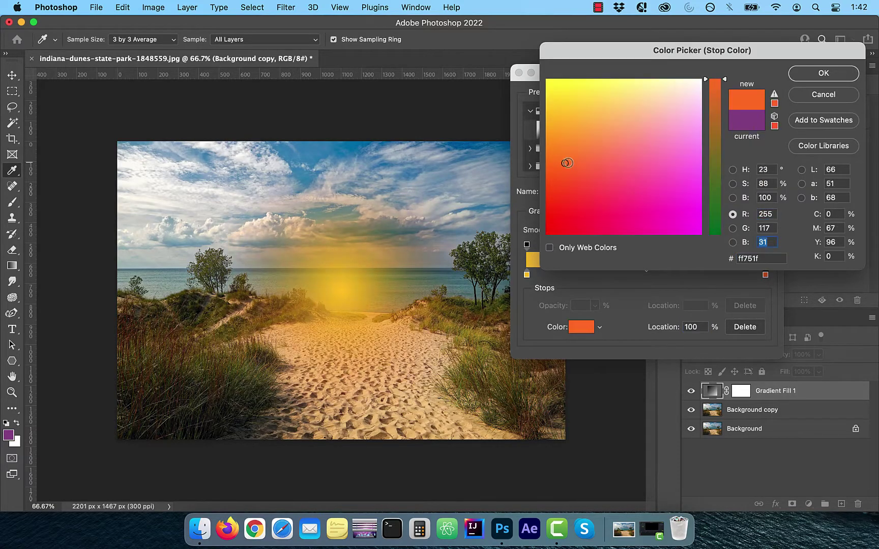
mouse_move(566, 163)
mouse_down()
mouse_move(598, 139)
mouse_move(583, 141)
mouse_move(597, 154)
mouse_up()
click(827, 76)
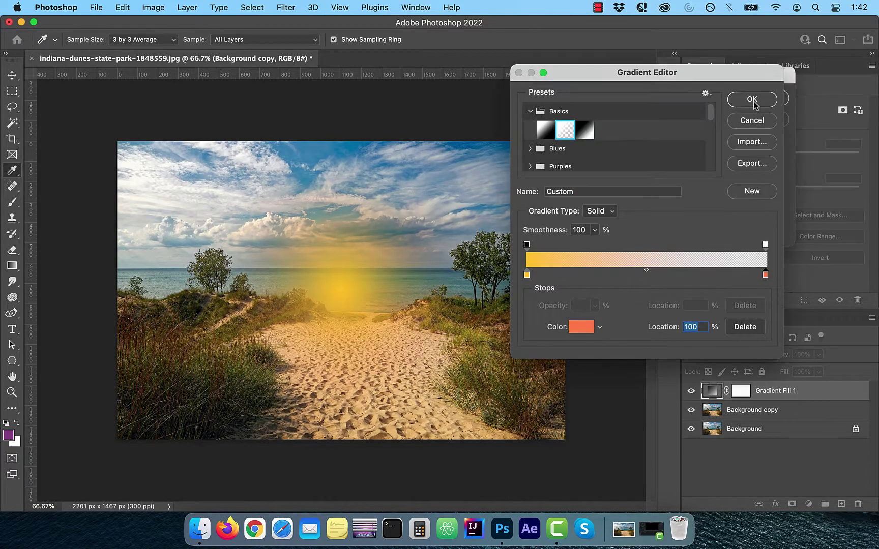
Move the yellow glow onto the horizon between the trees and set its scale to 60%
click(751, 100)
drag(338, 291, 345, 260)
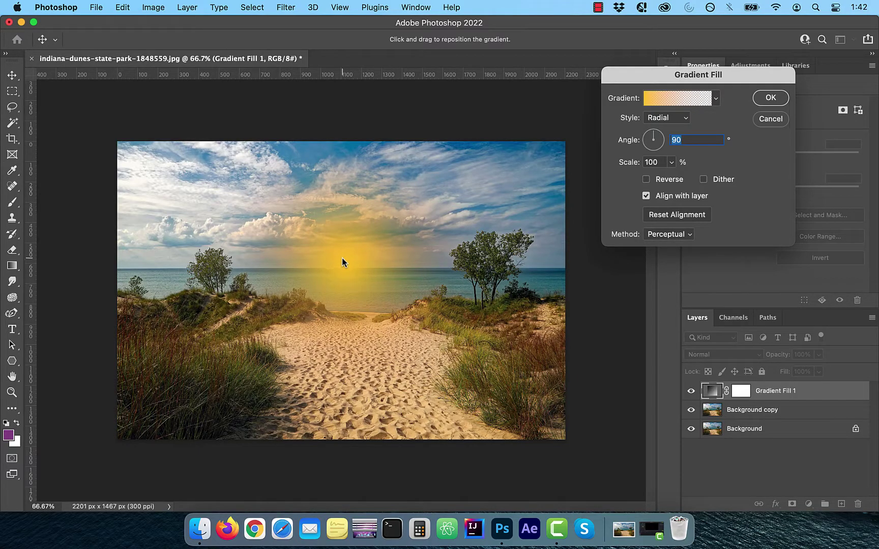
double_click(654, 162)
text(60)
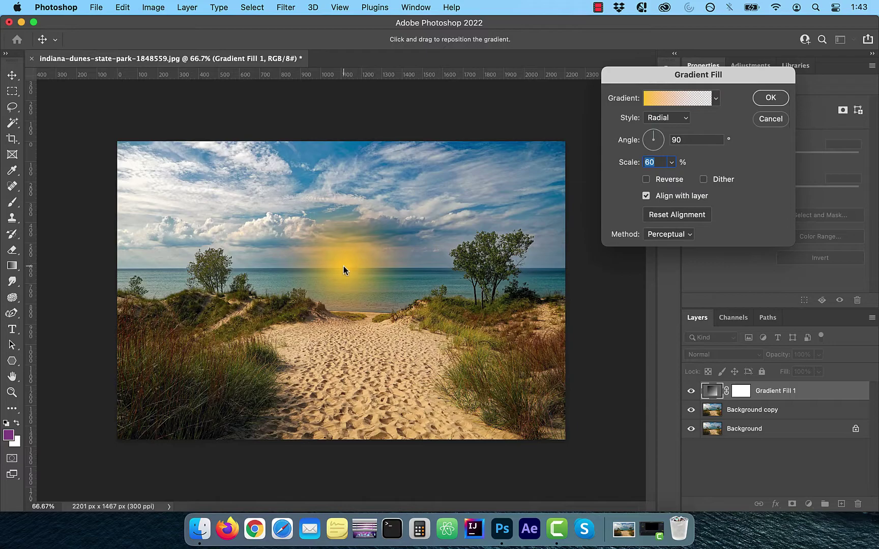
click(772, 100)
click(722, 355)
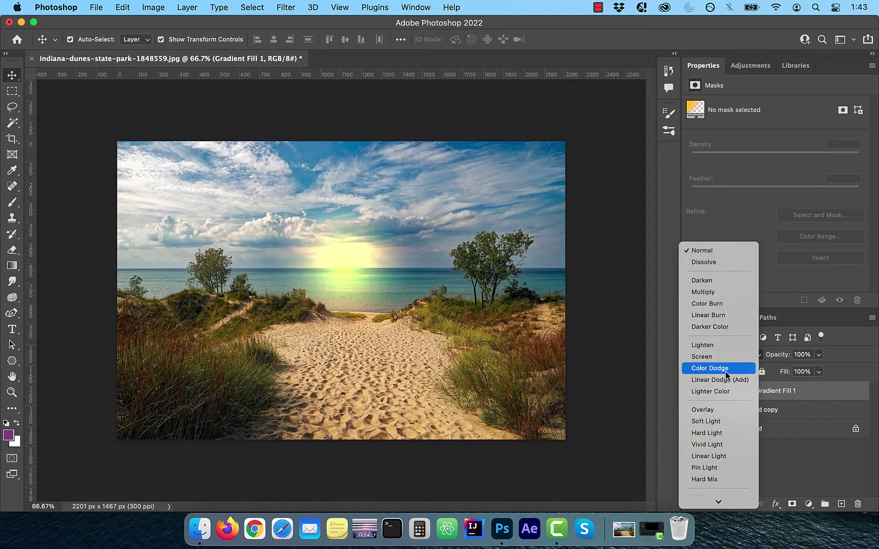
Set the glow to Linear Light, duplicate it, and rename the original 'inside sun'
click(723, 456)
drag(783, 395, 840, 504)
double_click(778, 410)
text(inside sun)
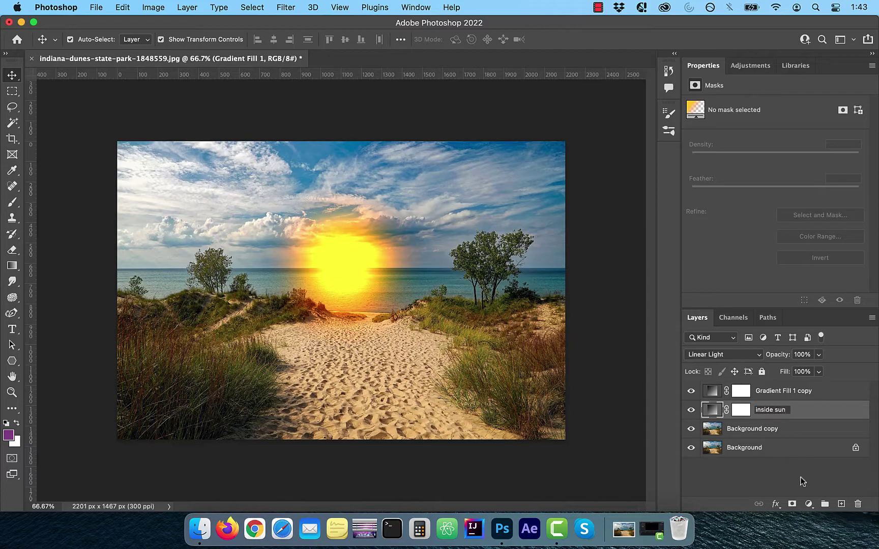
key(Return)
Rename the copy 'outside sun', blend it in Lighten, and set its scale to 100%
double_click(778, 390)
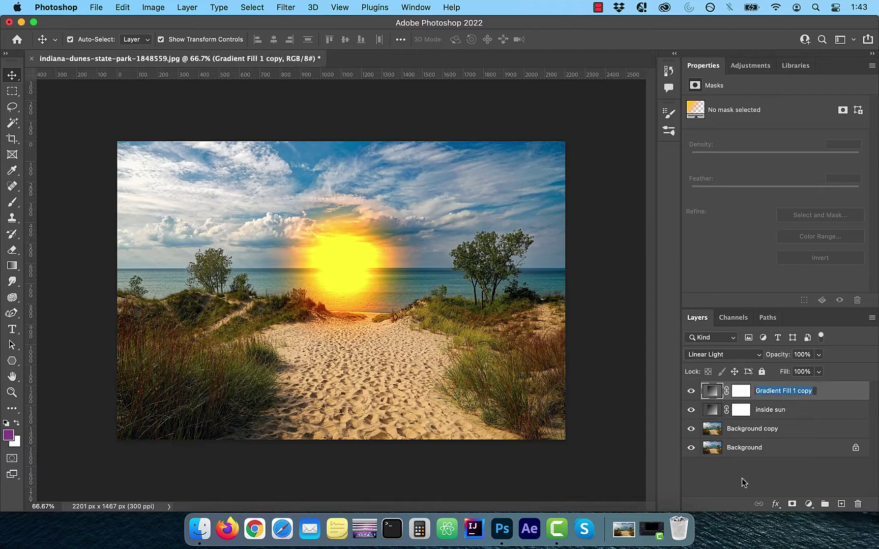
text(outside sun)
key(Return)
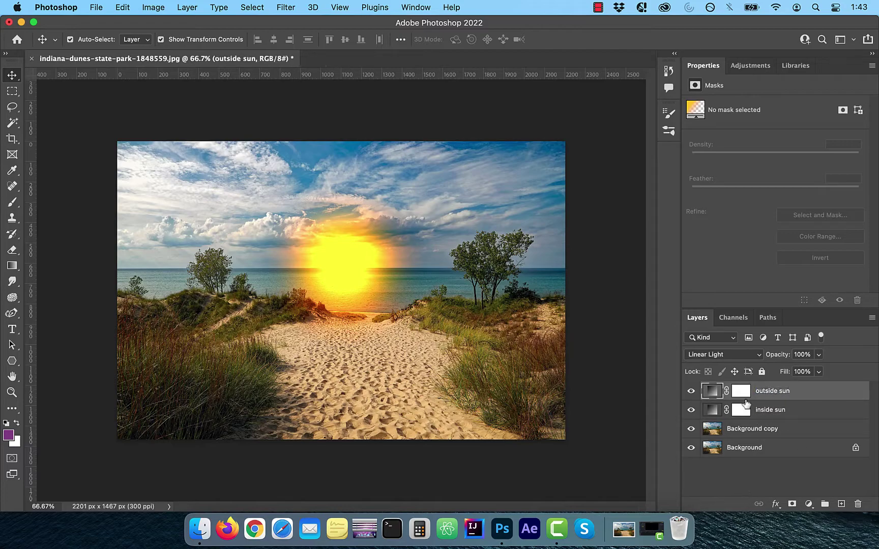
click(722, 354)
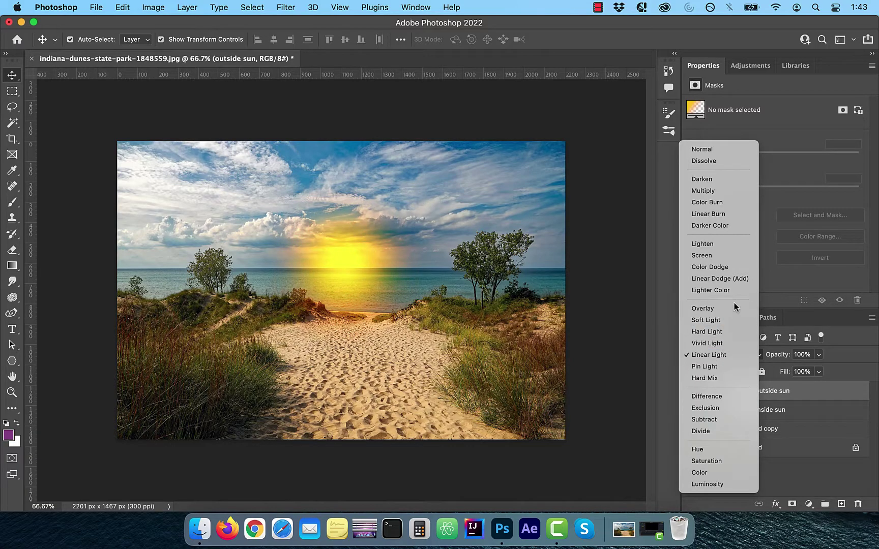
click(726, 245)
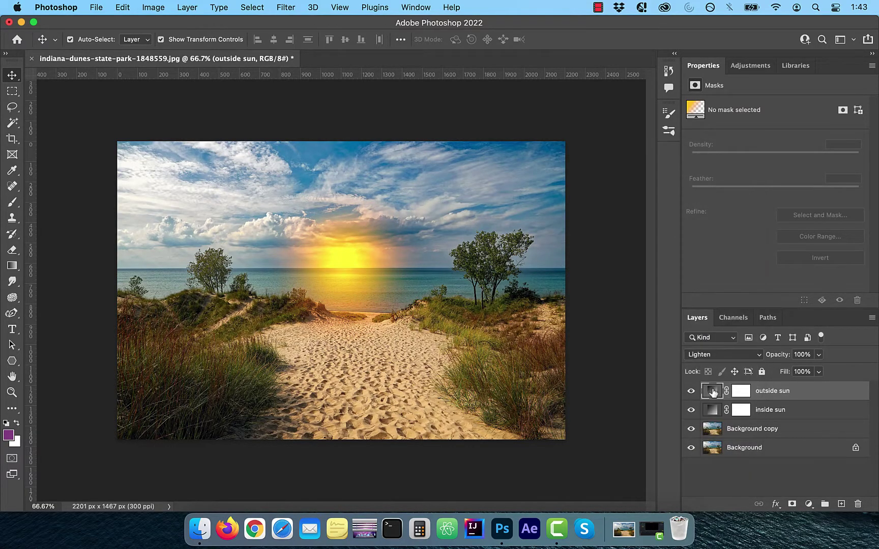
double_click(712, 391)
double_click(656, 162)
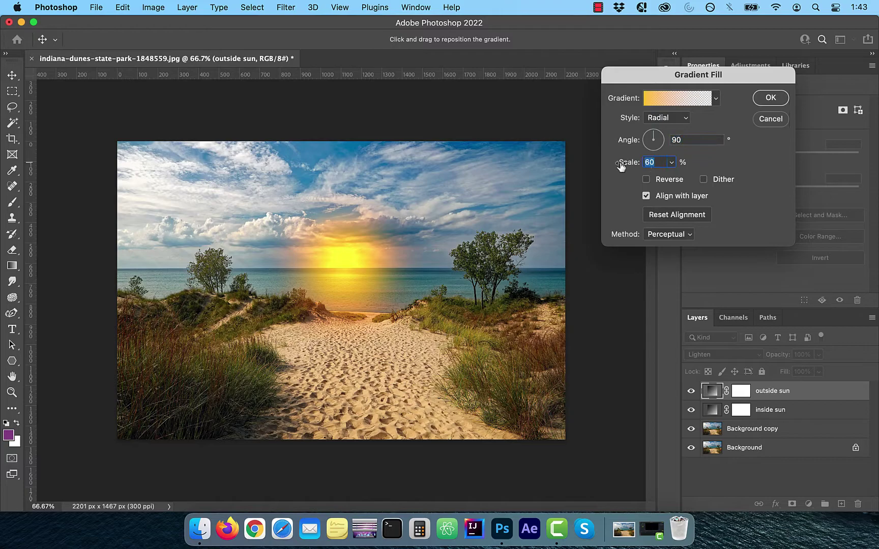
text(100)
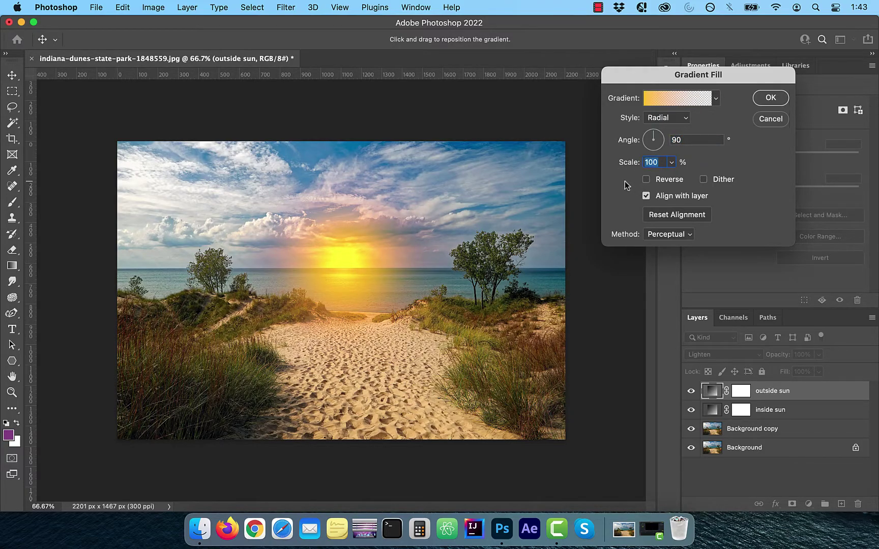
Add a brightening Curves adjustment layer and rename it 'dodge'
click(770, 98)
click(808, 504)
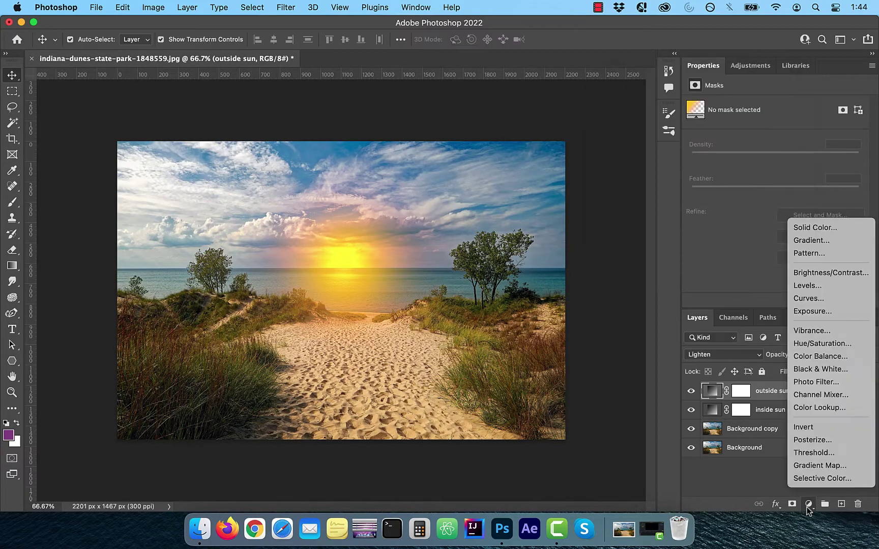
click(819, 299)
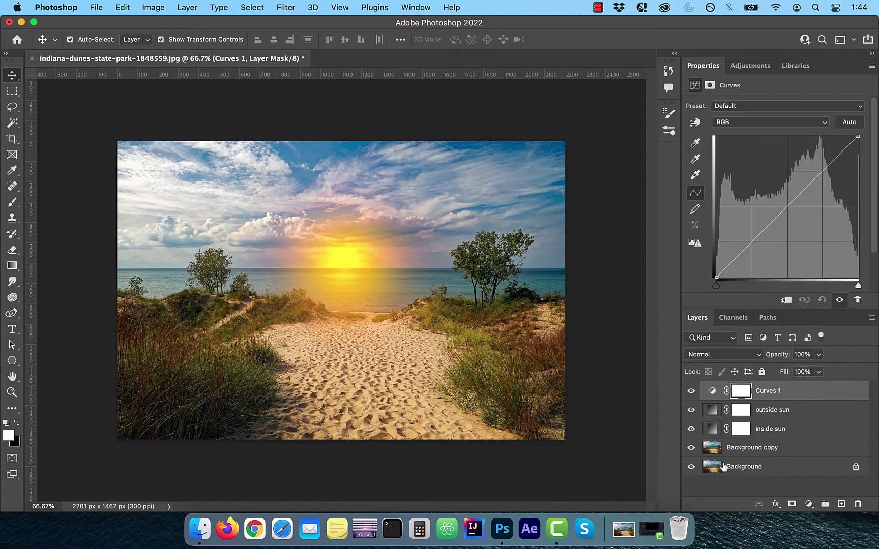
drag(783, 212, 769, 199)
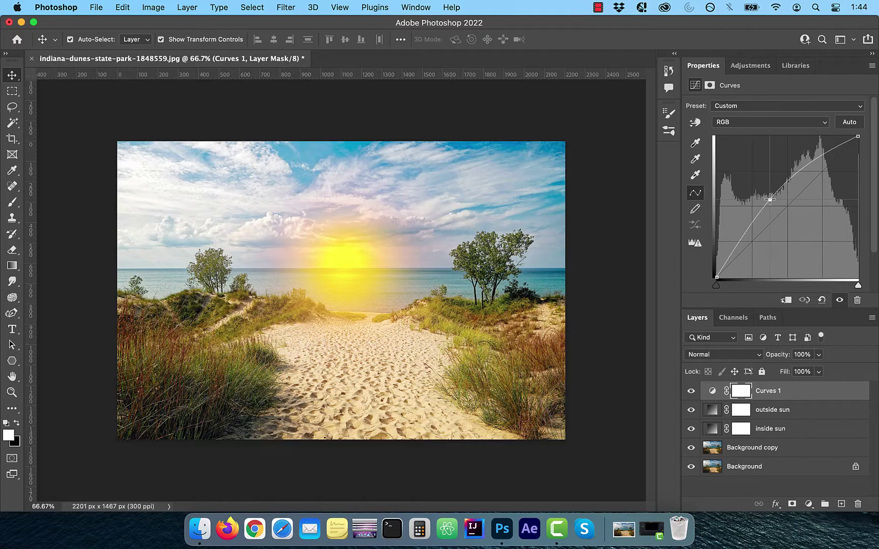
double_click(767, 390)
text(dodge)
key(Return)
Add a darkening Curves layer named 'burn' above it, with dodge hidden
click(809, 504)
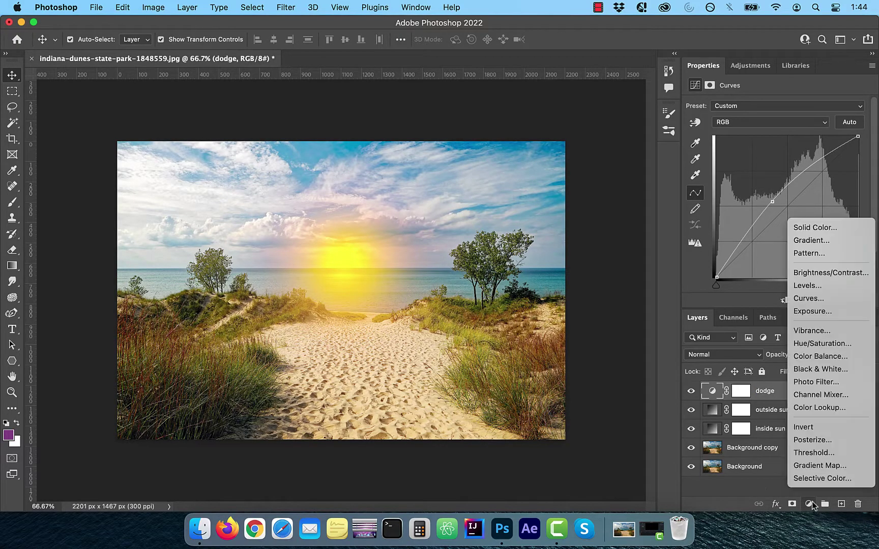
click(823, 299)
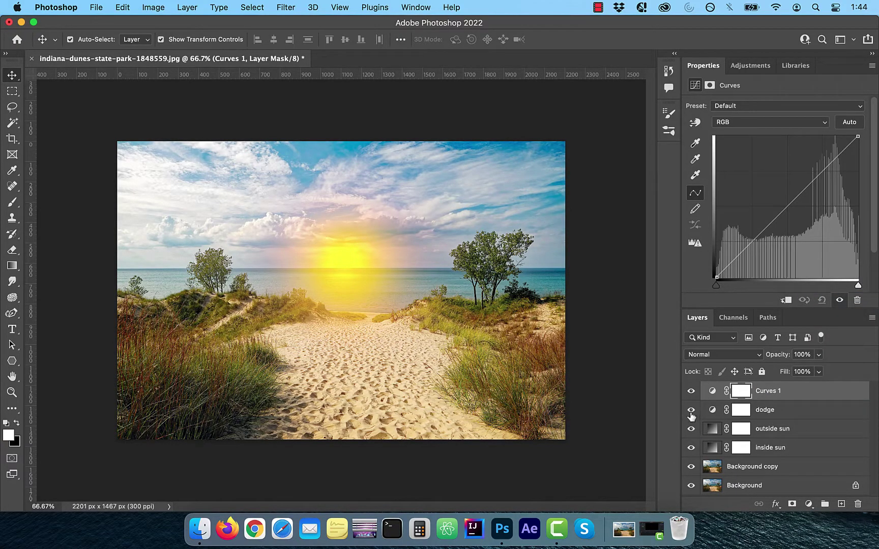
click(690, 411)
drag(786, 208, 795, 215)
double_click(760, 390)
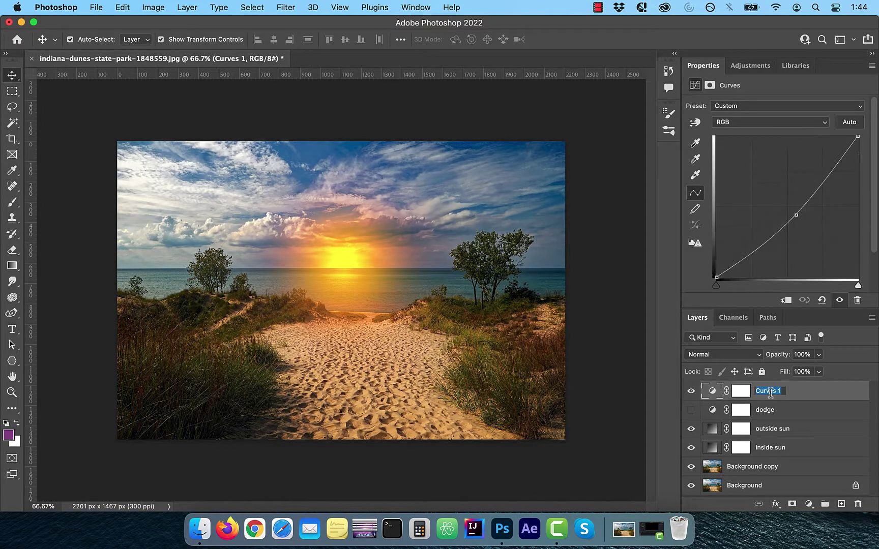
text(burn)
key(Return)
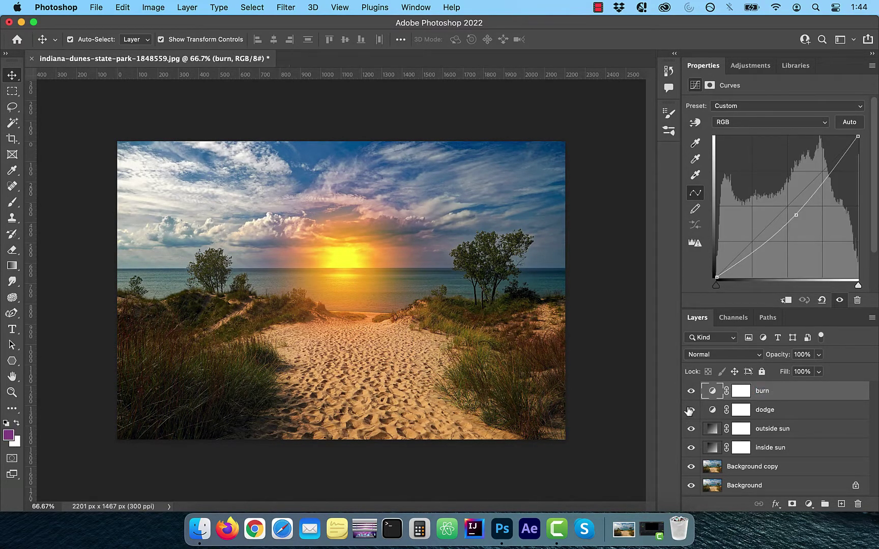
Hide burn and invert the dodge layer's mask to black
click(690, 390)
click(763, 413)
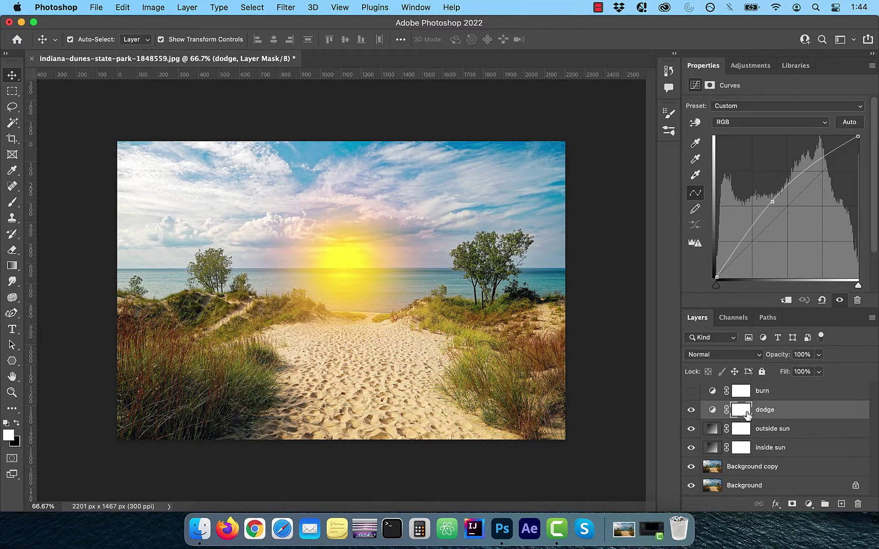
key(super+i)
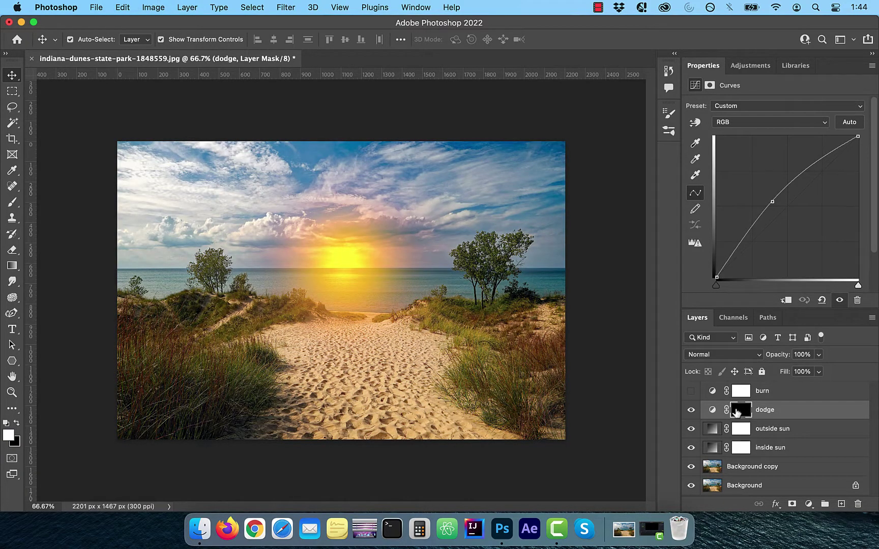
Paint white over the sand path with an 1100 px brush, comparing dodge on and off
click(12, 202)
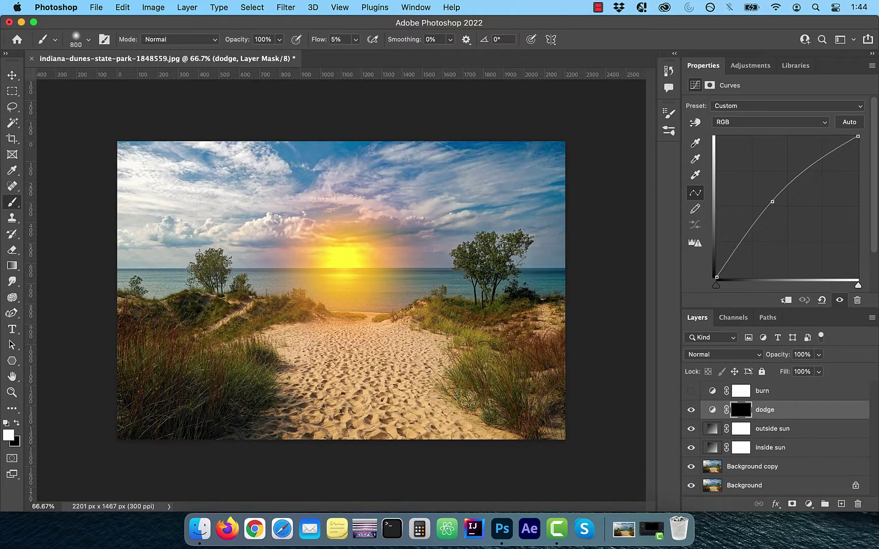
key(bracketright)
key(bracketright)
key(bracketright)
mouse_move(330, 273)
mouse_down()
mouse_move(346, 305)
mouse_move(323, 363)
mouse_move(287, 356)
mouse_move(274, 323)
mouse_move(305, 325)
mouse_move(343, 285)
mouse_move(452, 434)
mouse_move(366, 376)
mouse_move(310, 316)
mouse_move(315, 275)
mouse_move(431, 410)
mouse_up()
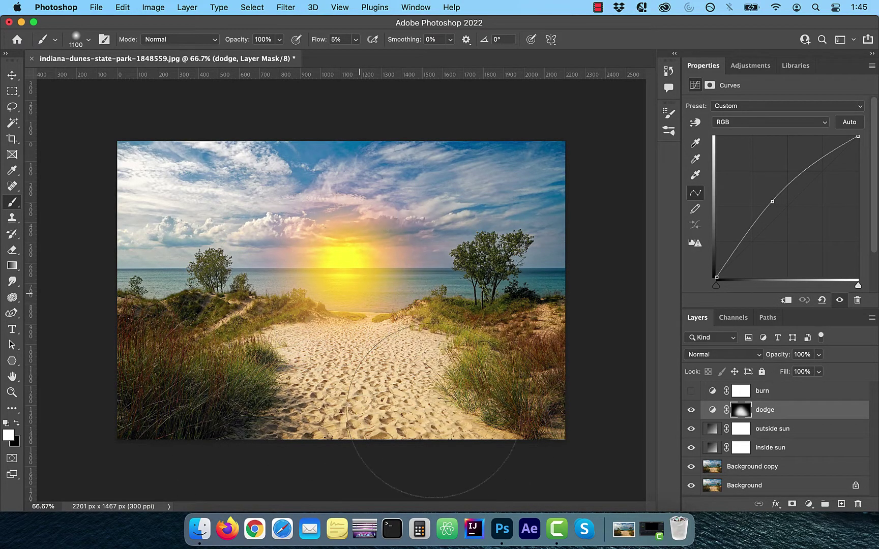
click(691, 410)
click(690, 410)
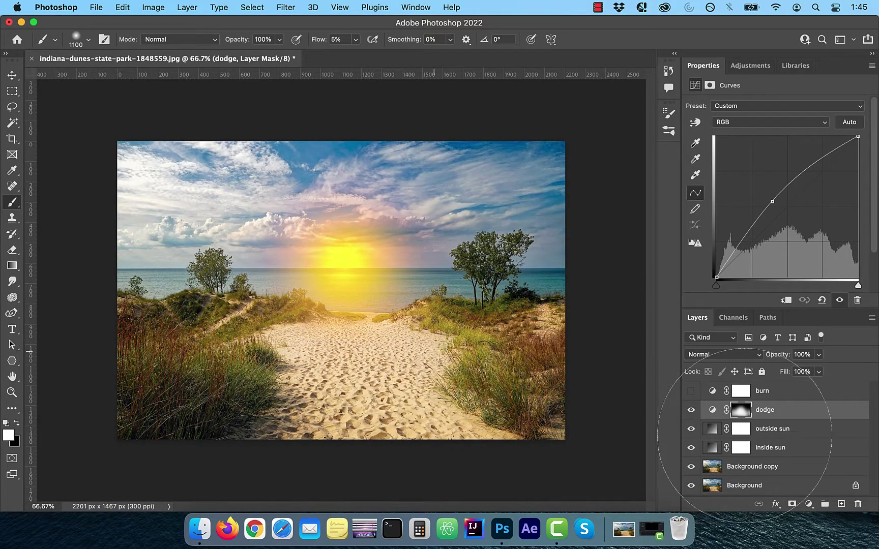
click(691, 410)
click(690, 410)
Show burn, invert its mask, and paint white around the upper left and edges, comparing on and off
click(690, 391)
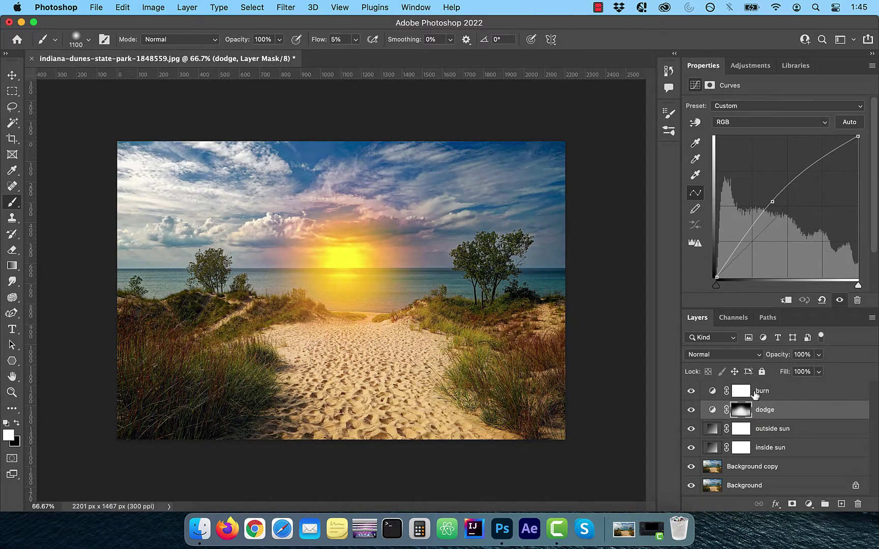
click(745, 395)
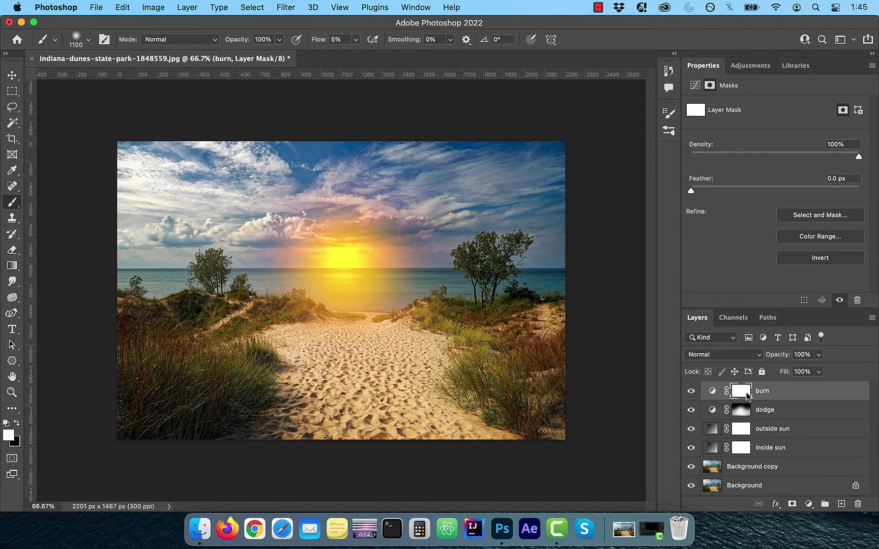
key(super+i)
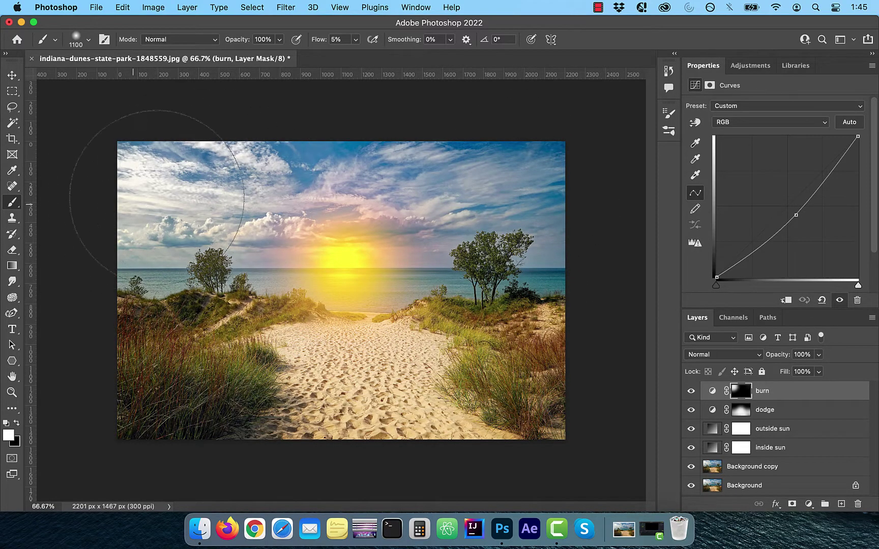
click(691, 391)
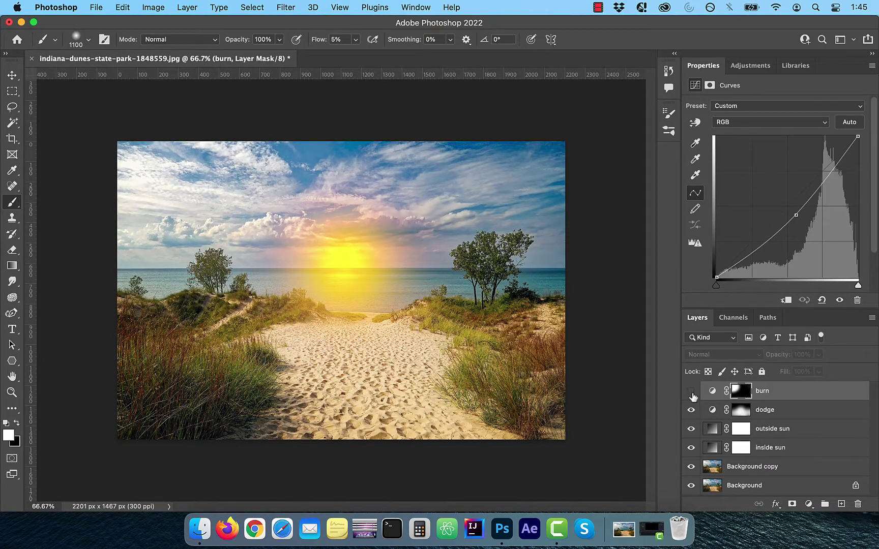
click(691, 392)
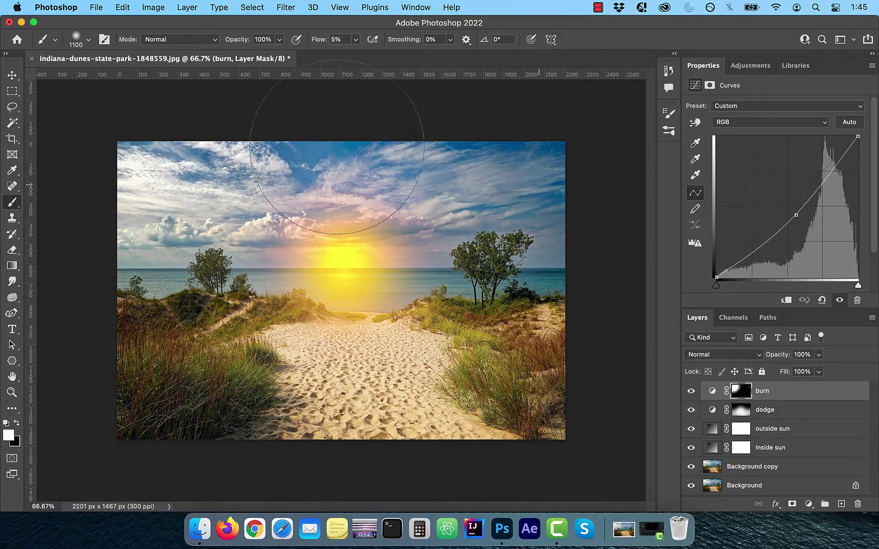
click(691, 392)
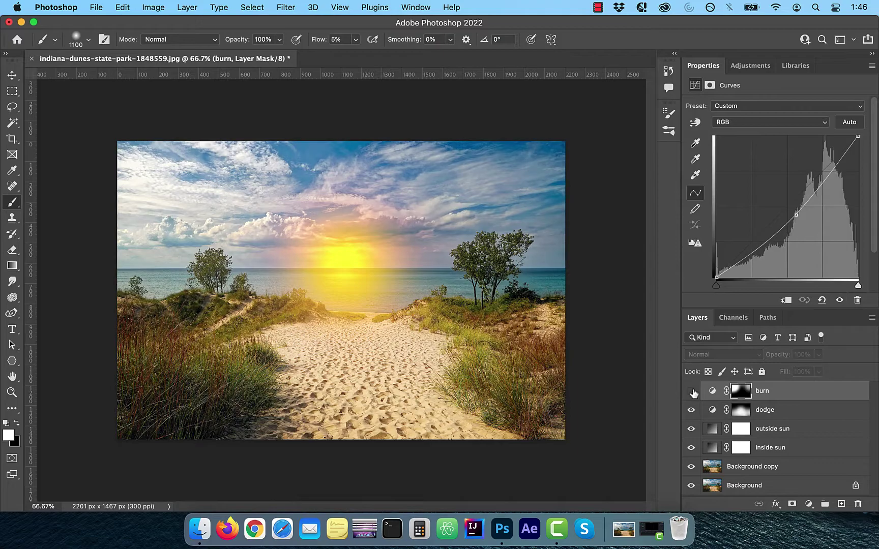
click(692, 391)
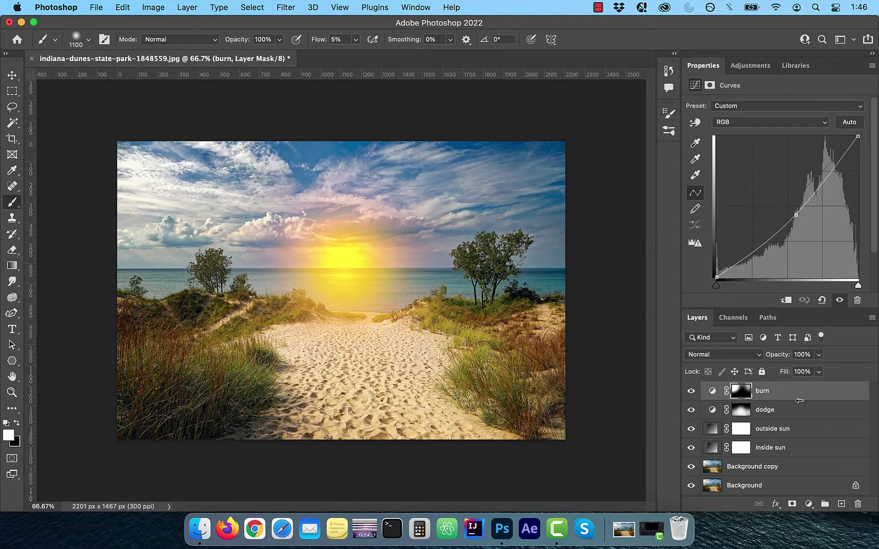
Add Layer 1 above burn and paint faint black over the photo's upper left
click(841, 504)
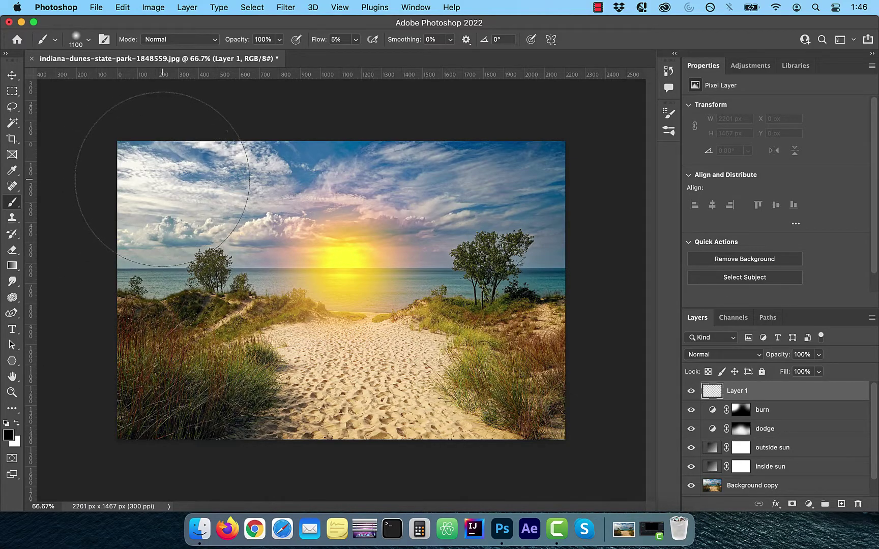
drag(157, 177, 151, 173)
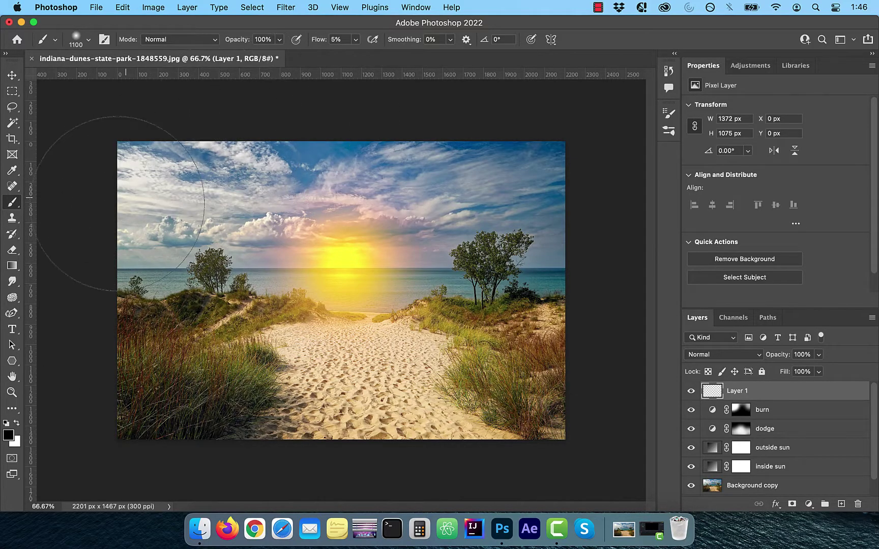
click(691, 391)
click(690, 391)
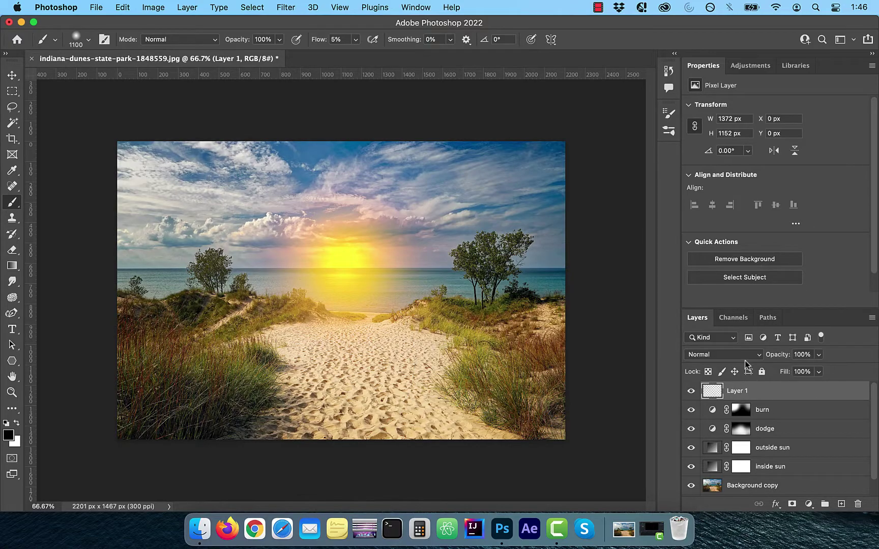
click(722, 355)
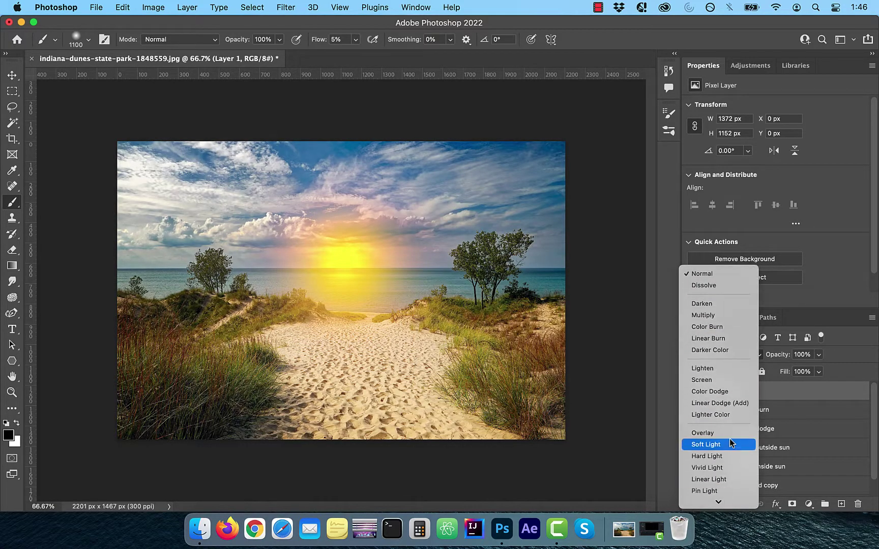
Set Layer 1 to Hard Light, dodge to Soft Light, and burn to Multiply
click(775, 430)
click(729, 355)
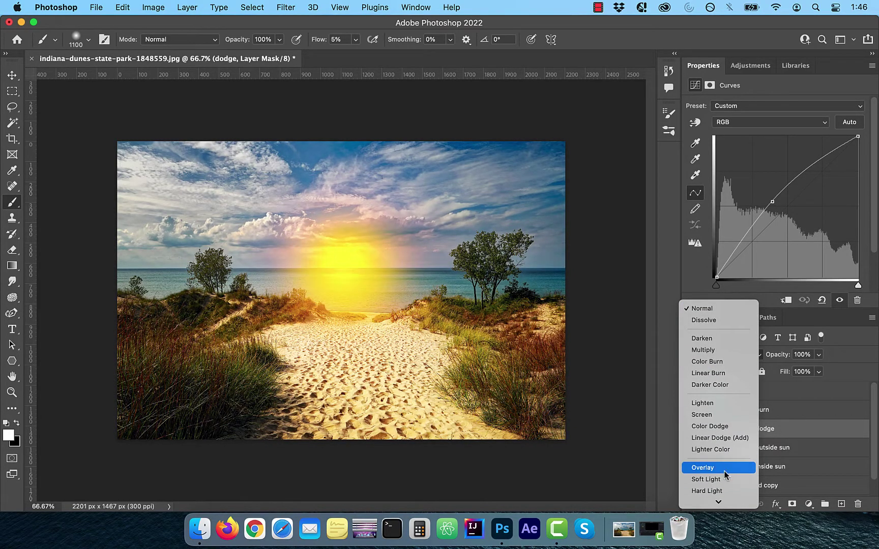
click(723, 479)
click(770, 413)
click(729, 355)
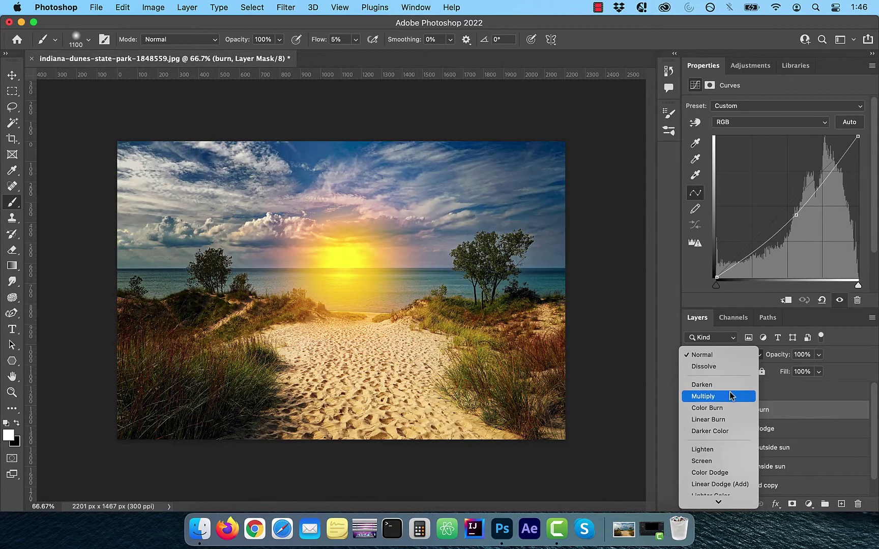
click(730, 396)
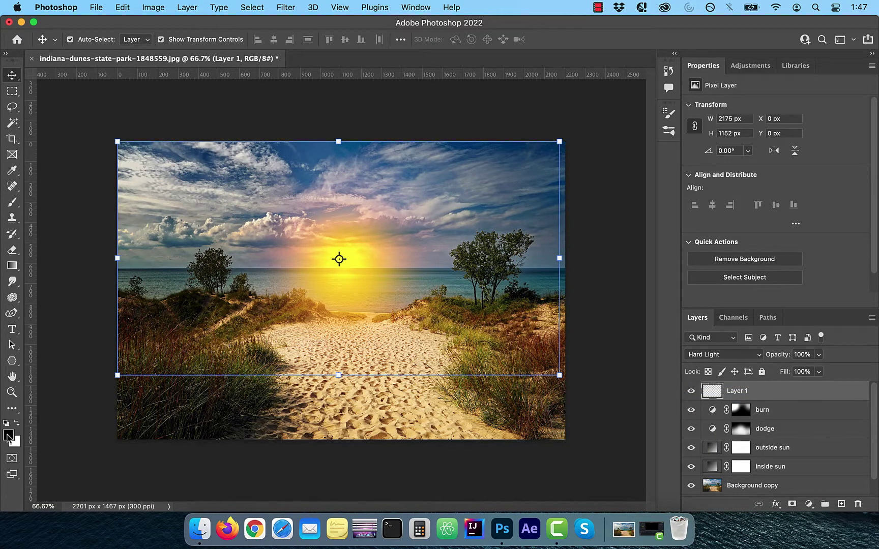
Set the foreground colour to a strong magenta
click(8, 435)
click(327, 221)
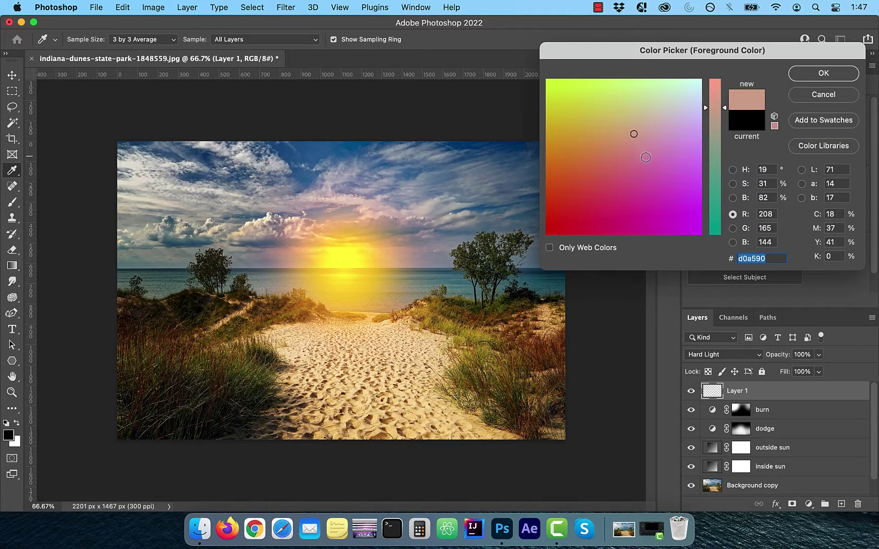
click(658, 155)
click(676, 160)
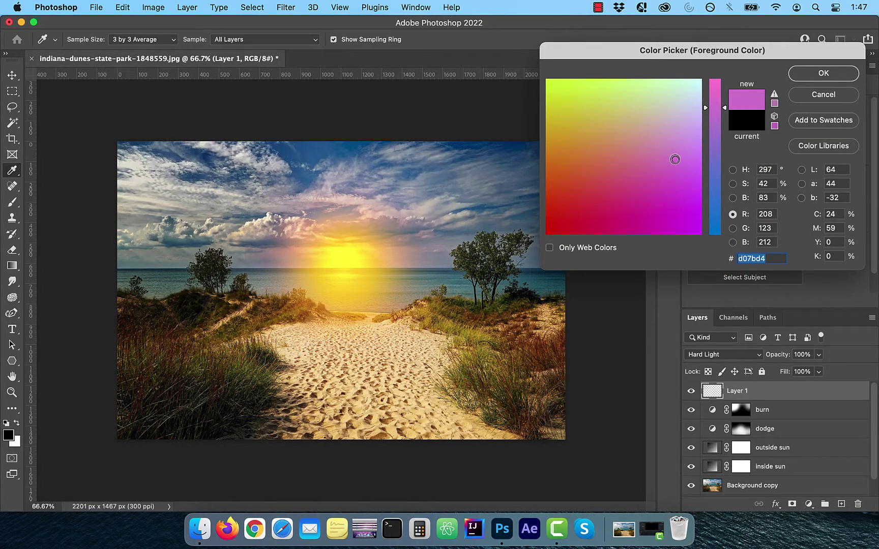
click(823, 73)
key(v)
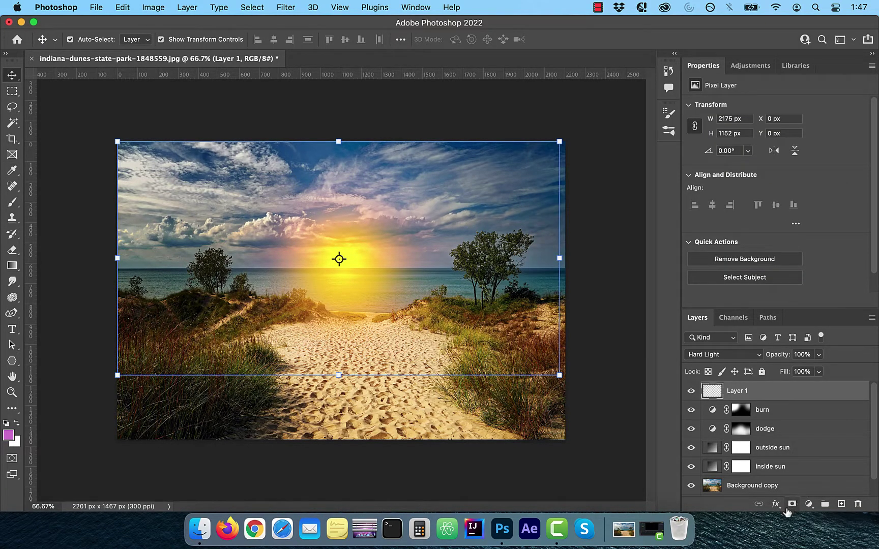
Add a Solid Color fill layer in a saturated magenta over the whole photo
click(808, 504)
click(759, 356)
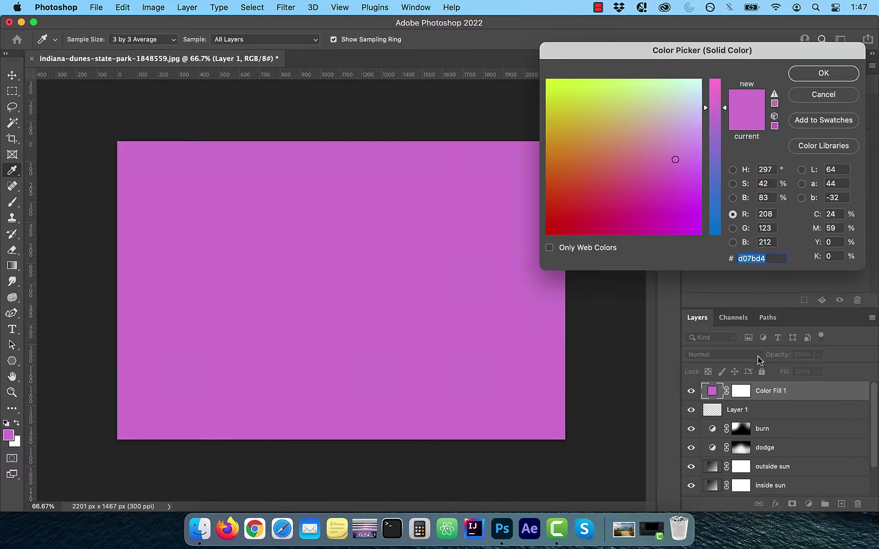
click(677, 189)
drag(672, 176, 676, 167)
click(823, 73)
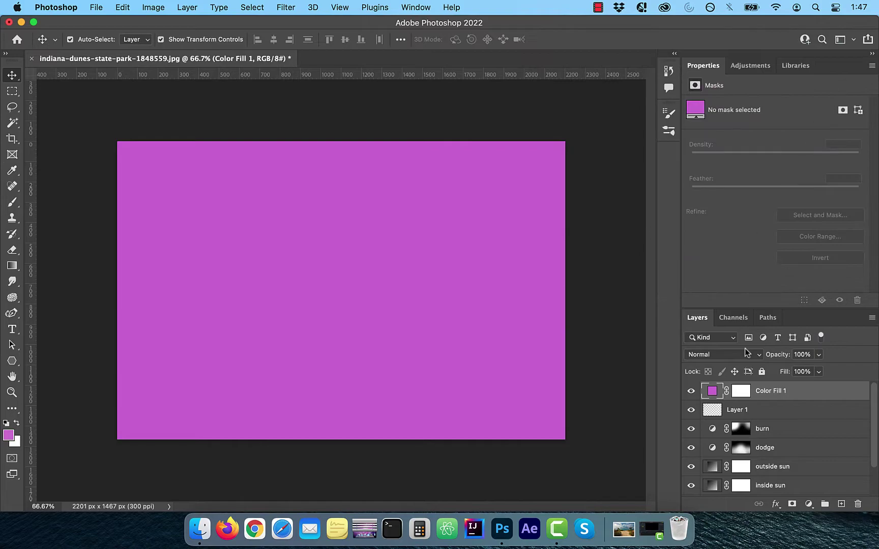
Fill the Color Fill 1 mask with a top-to-bottom Basics black-white gradient
click(745, 398)
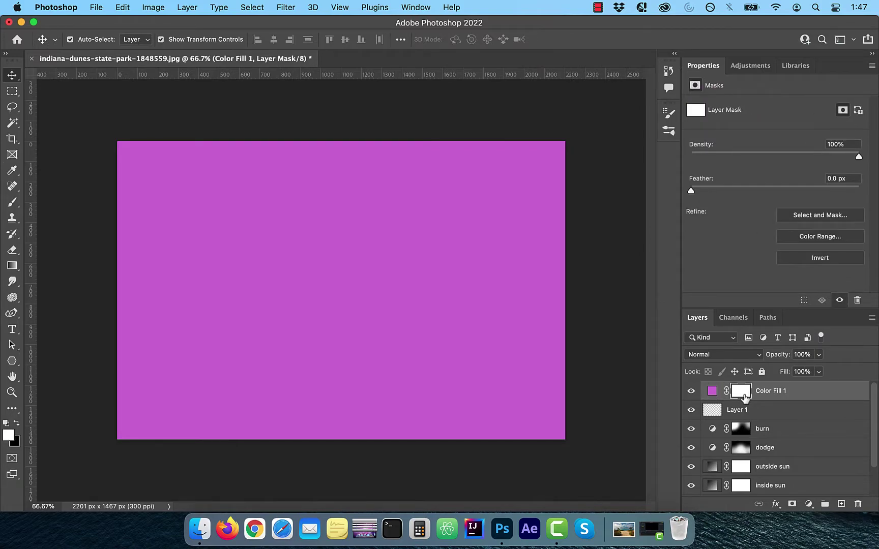
click(12, 268)
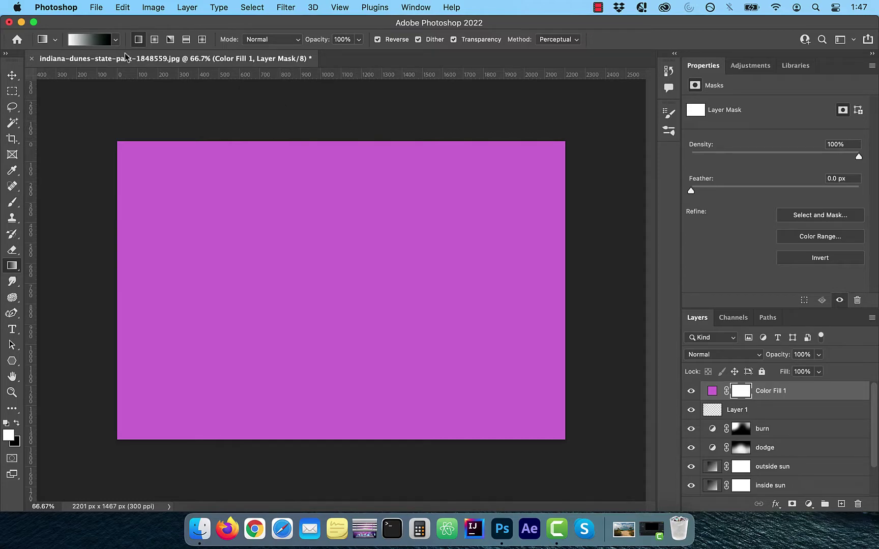
click(115, 40)
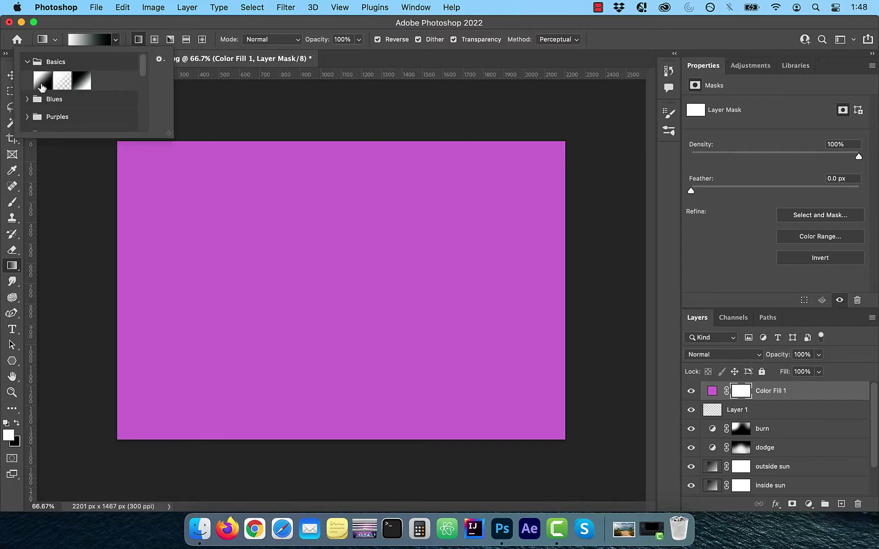
click(82, 80)
click(401, 59)
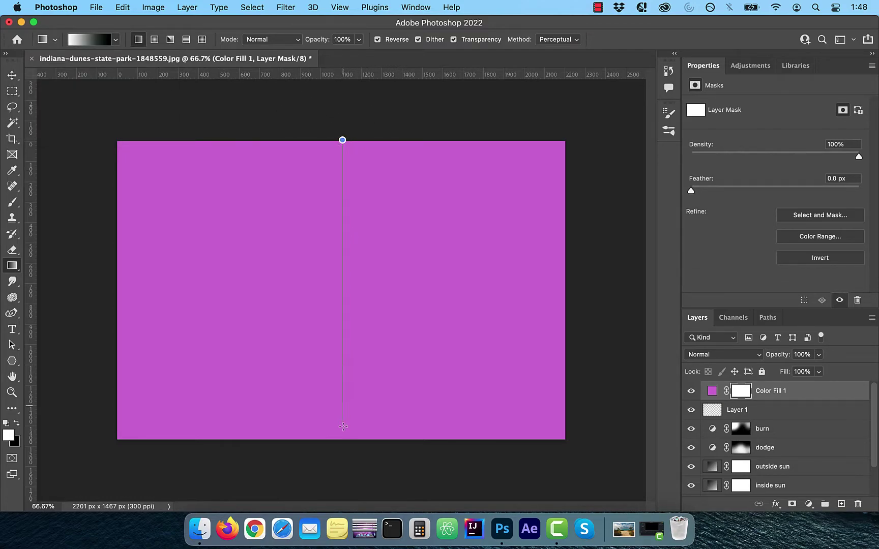
drag(343, 439, 344, 441)
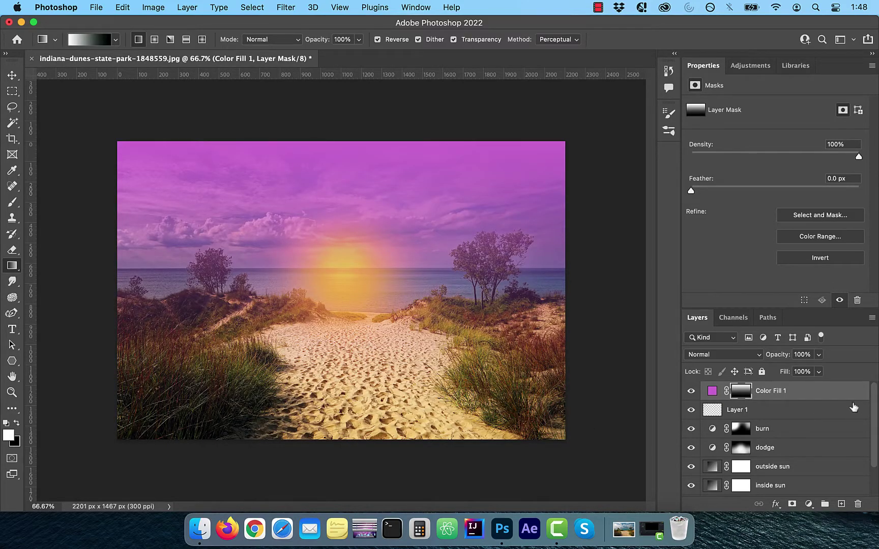
Split the Color Fill 1 Underlying Layer Blend If sliders (0/255) so sun glow and dark dunes show through
click(775, 504)
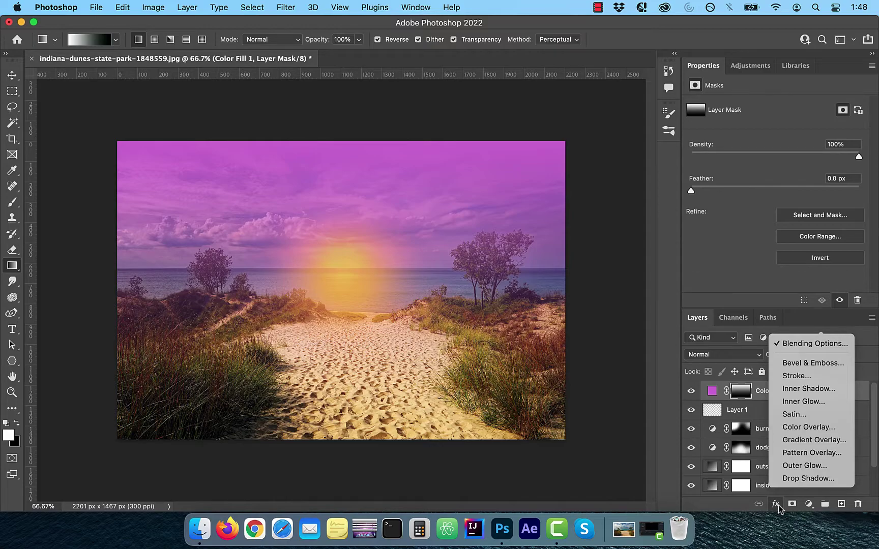
click(799, 344)
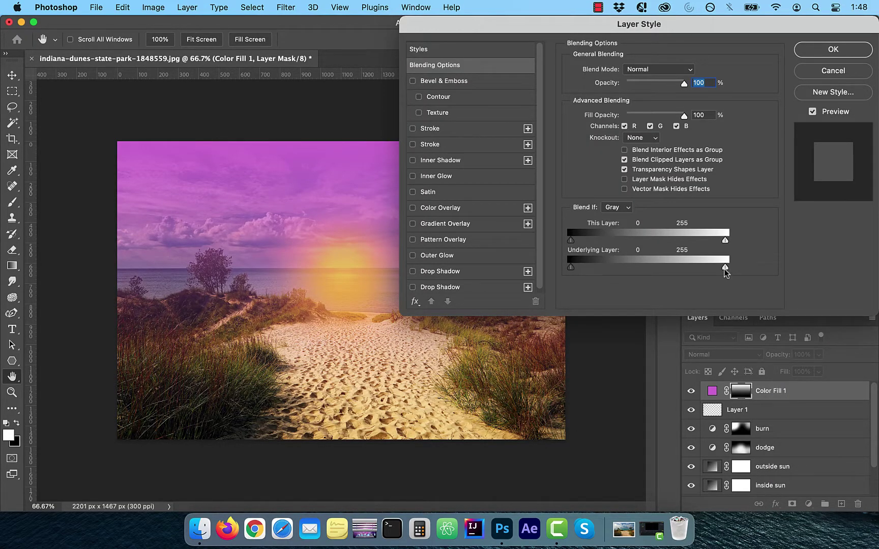
drag(725, 269, 491, 275)
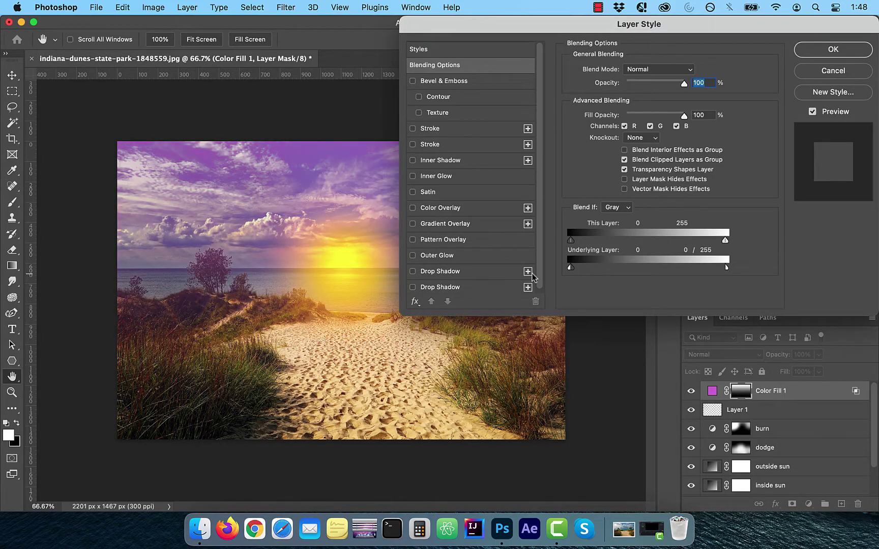
key(alt)
drag(570, 268, 773, 263)
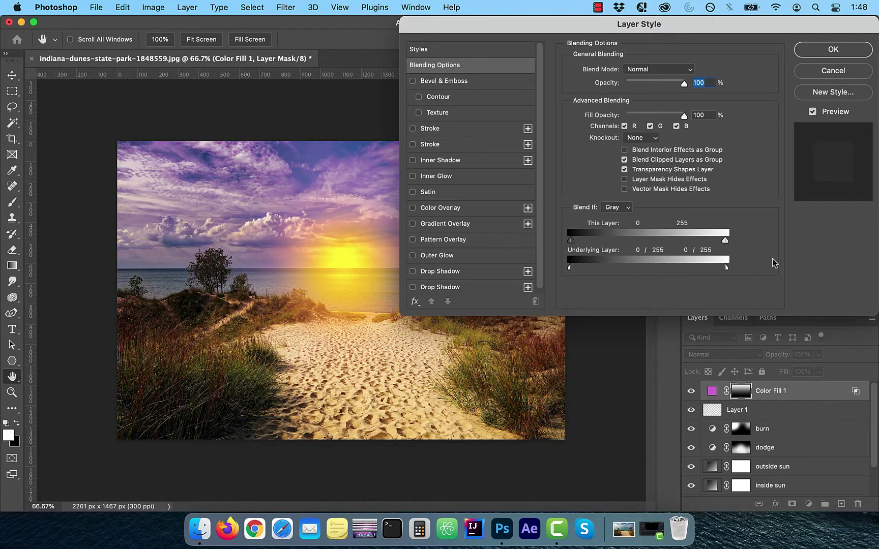
click(841, 50)
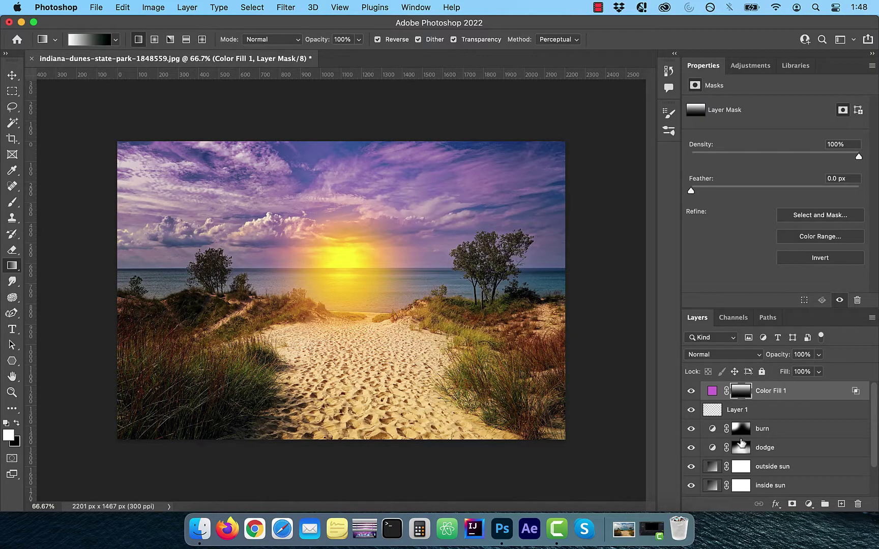
click(751, 354)
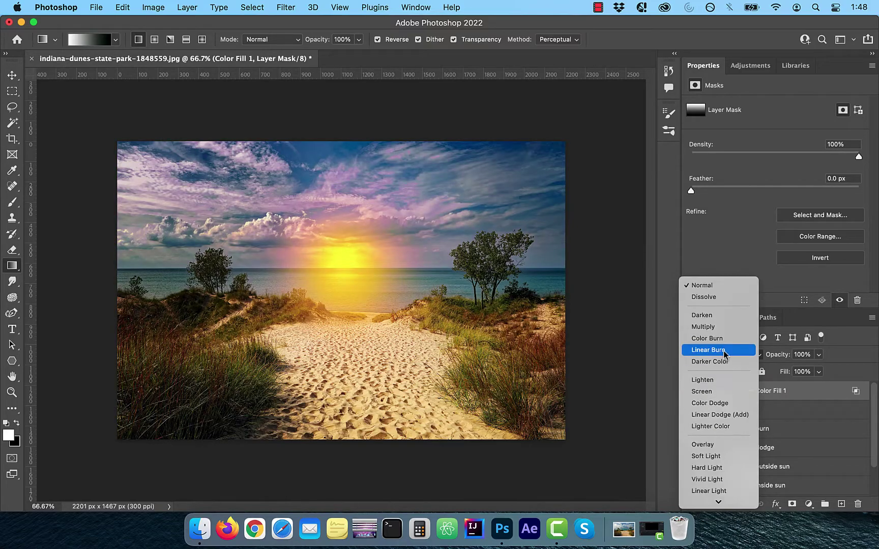
Set Color Fill 1 to Color Burn and add a Color Lookup adjustment layer
click(722, 339)
click(808, 504)
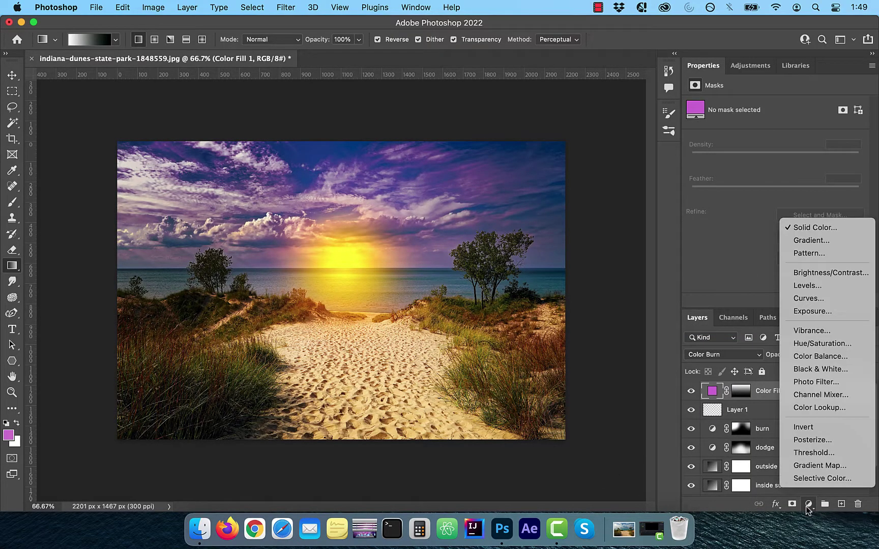
click(829, 409)
Apply the LateSunset.3DL lookup and lower the Color Lookup 1 opacity to 25%
click(771, 106)
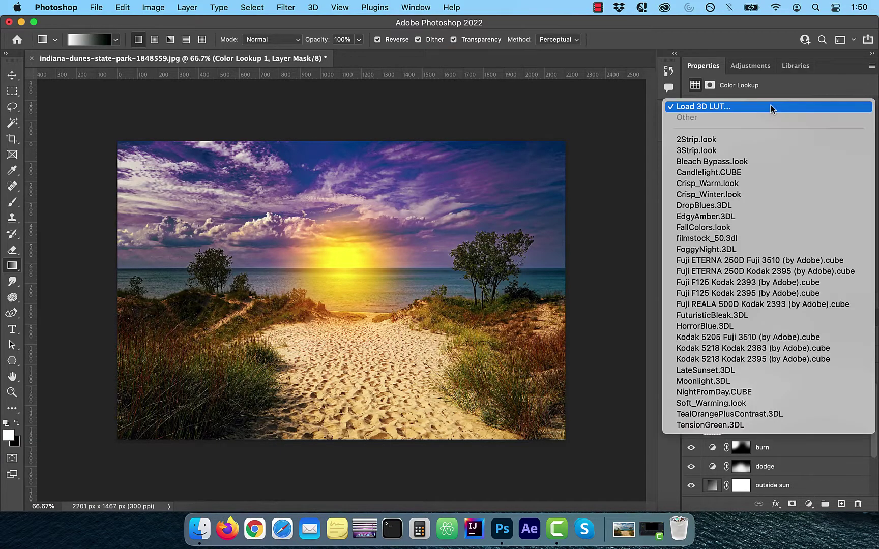
click(737, 370)
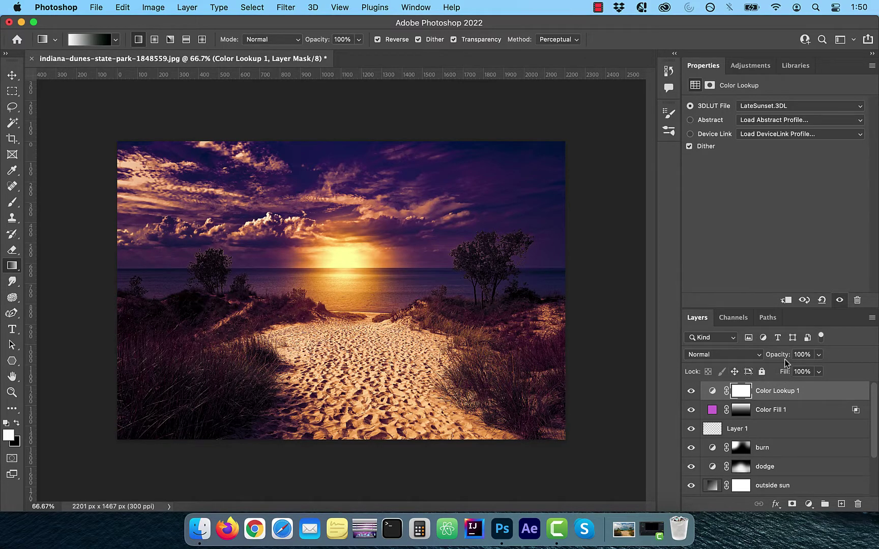
drag(784, 357, 735, 358)
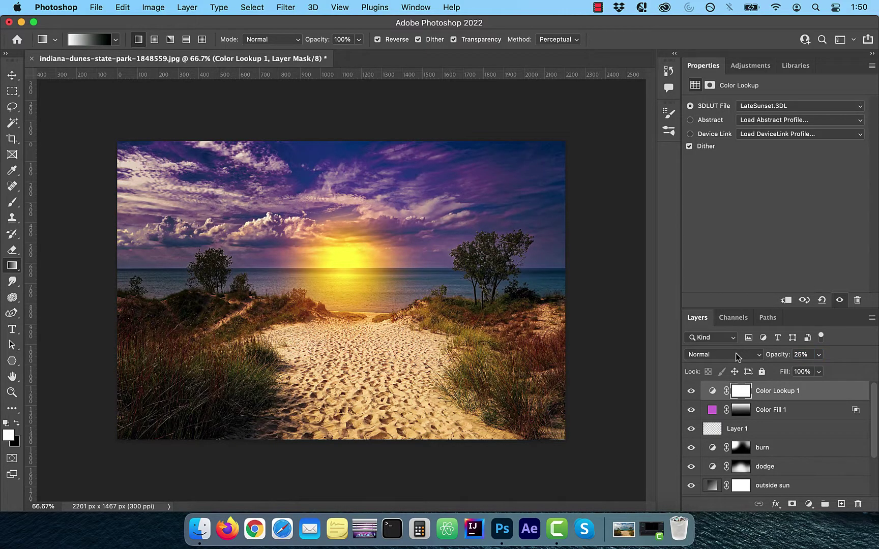
click(691, 391)
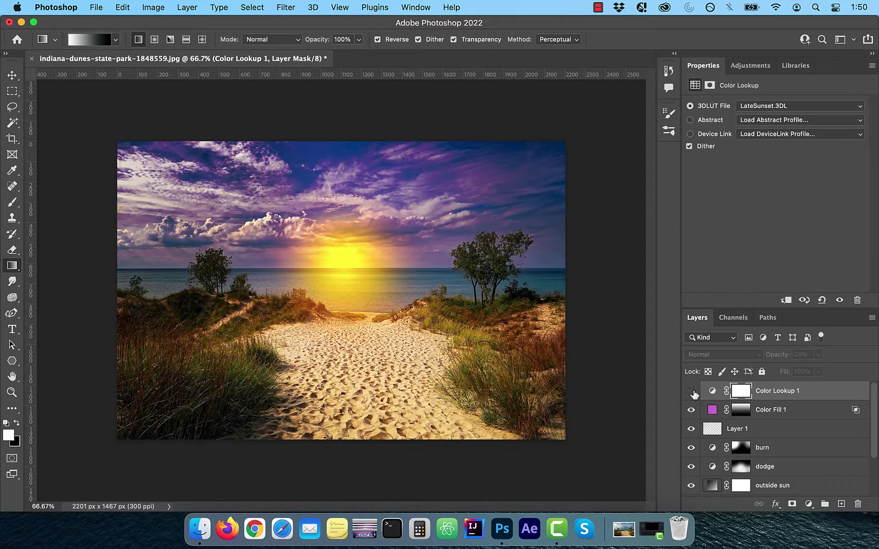
click(691, 391)
scroll(692, 443, down, 3)
alt+click(691, 488)
alt+click(691, 488)
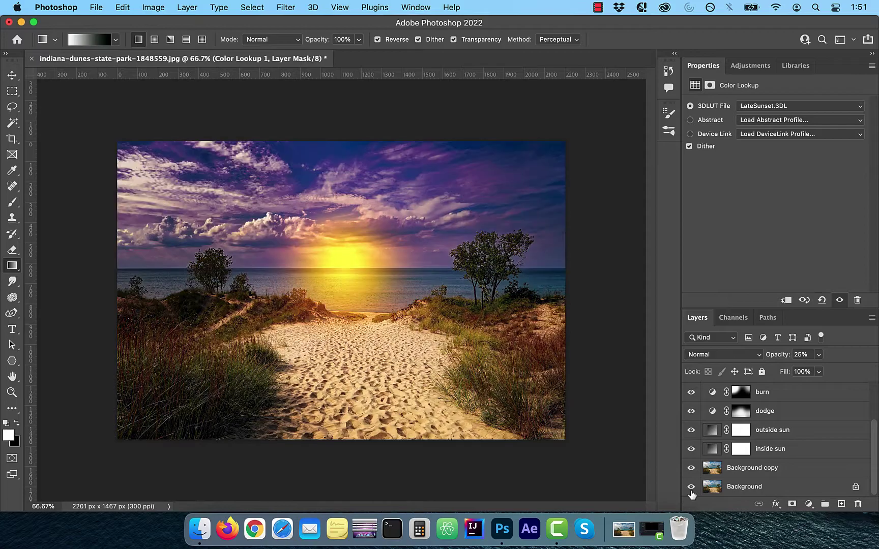
alt+click(691, 488)
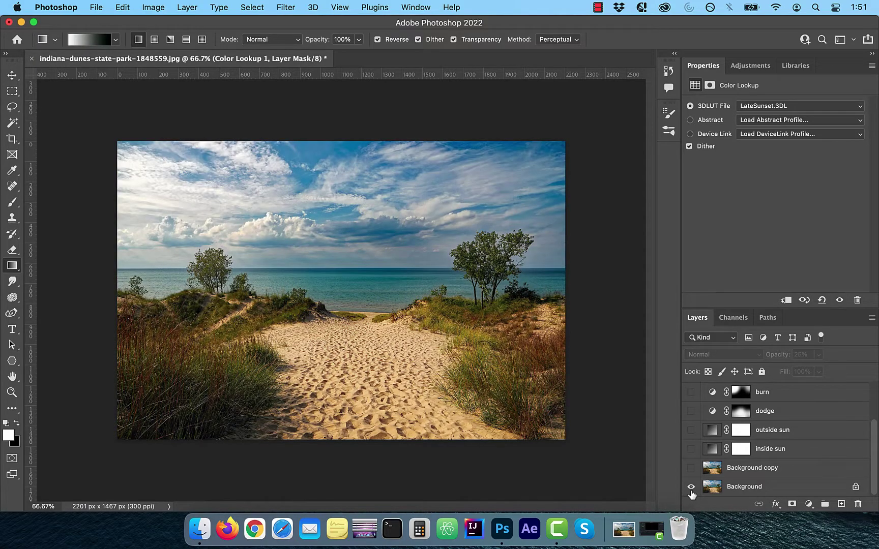
alt+click(691, 488)
alt+click(691, 488)
alt+click(691, 488)
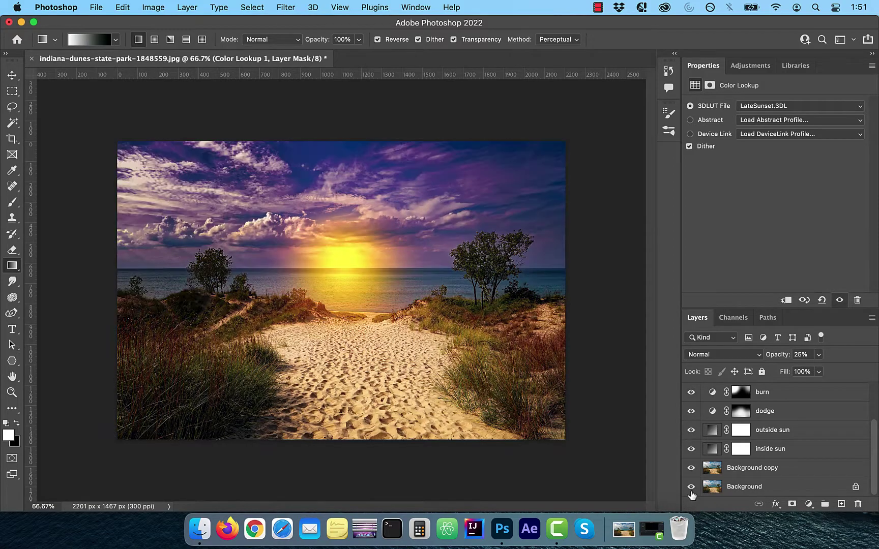